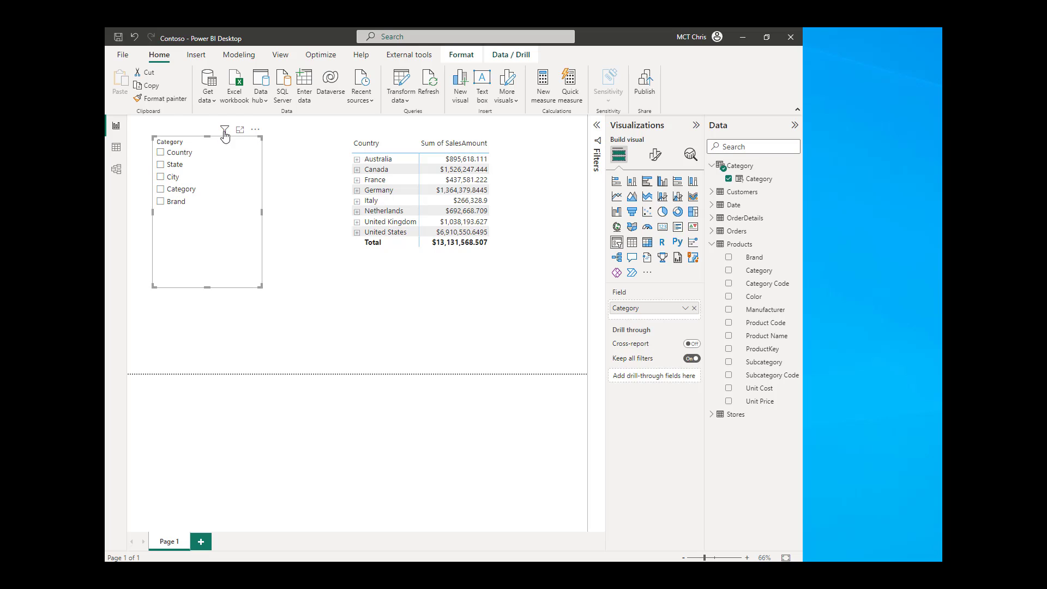
Drill the sales matrix from United States through Alabama, Bessemer and Cell phones to Contoso.
{"action": "left_click", "coordinate": [390, 267]}
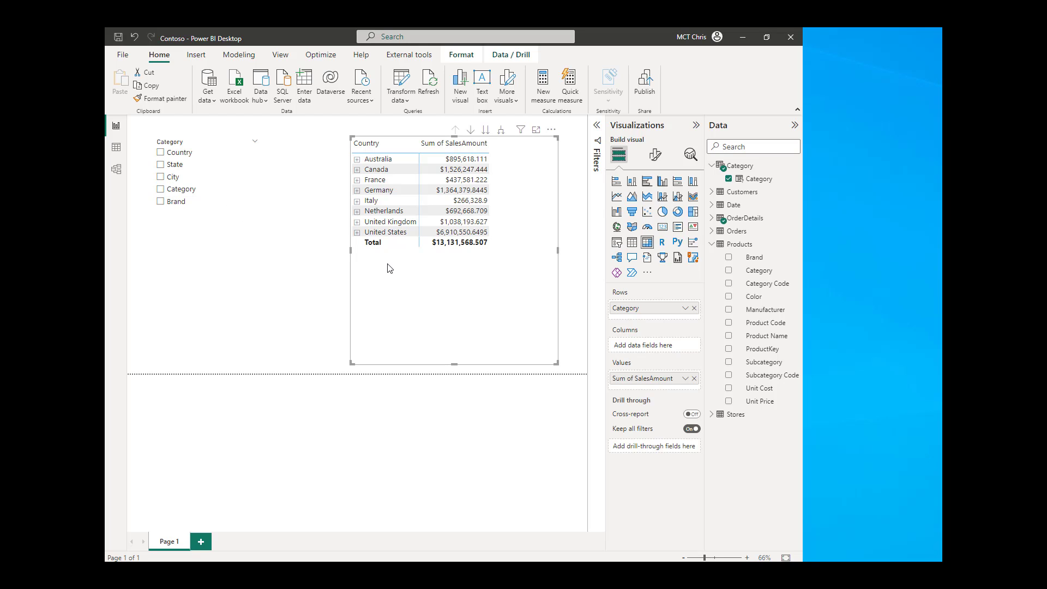
{"action": "left_click", "coordinate": [357, 233]}
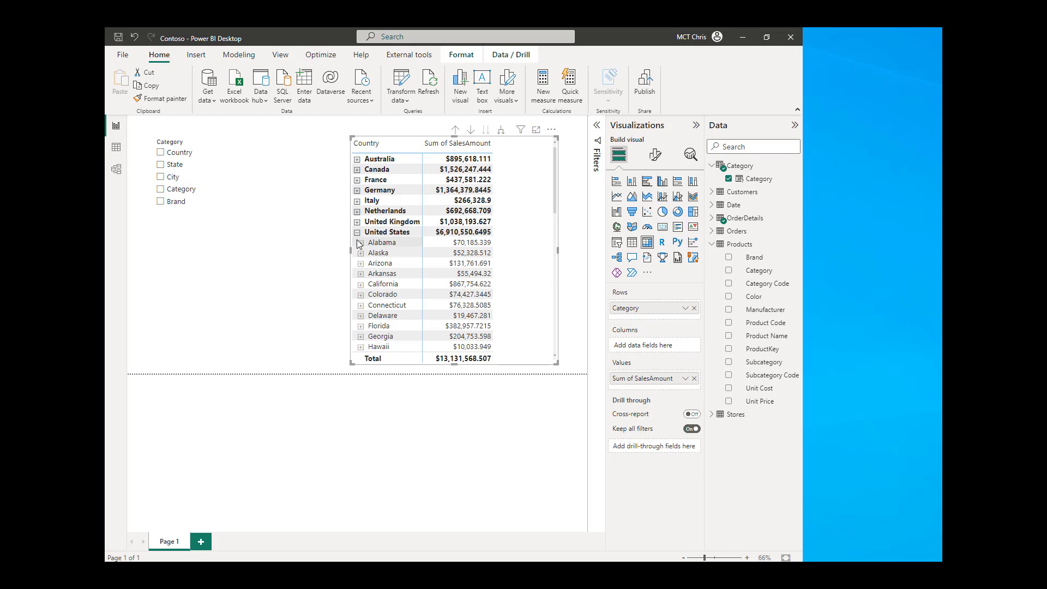
{"action": "left_click", "coordinate": [361, 243]}
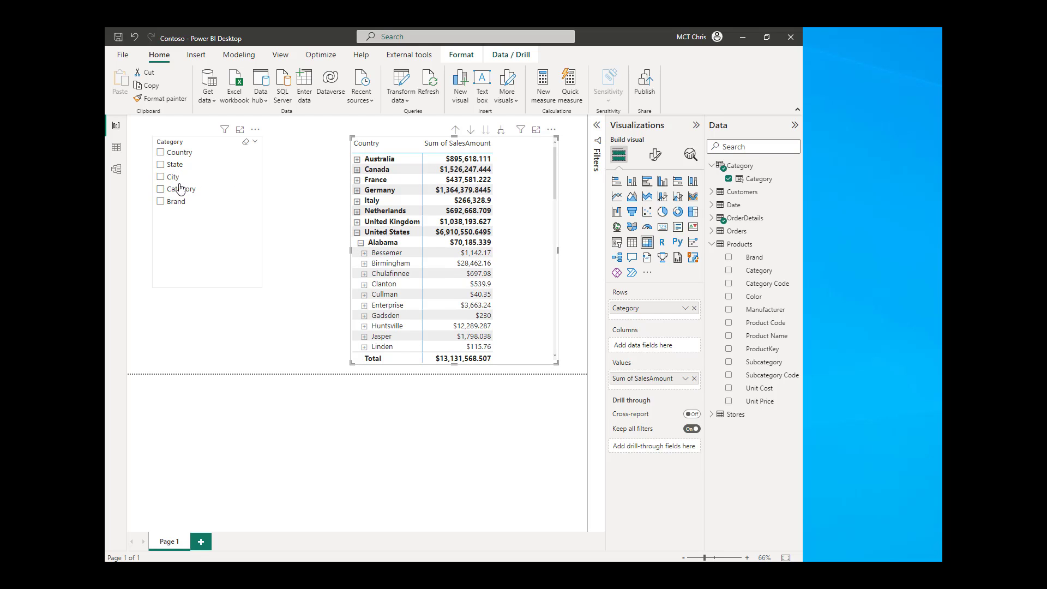
{"action": "left_click", "coordinate": [364, 253]}
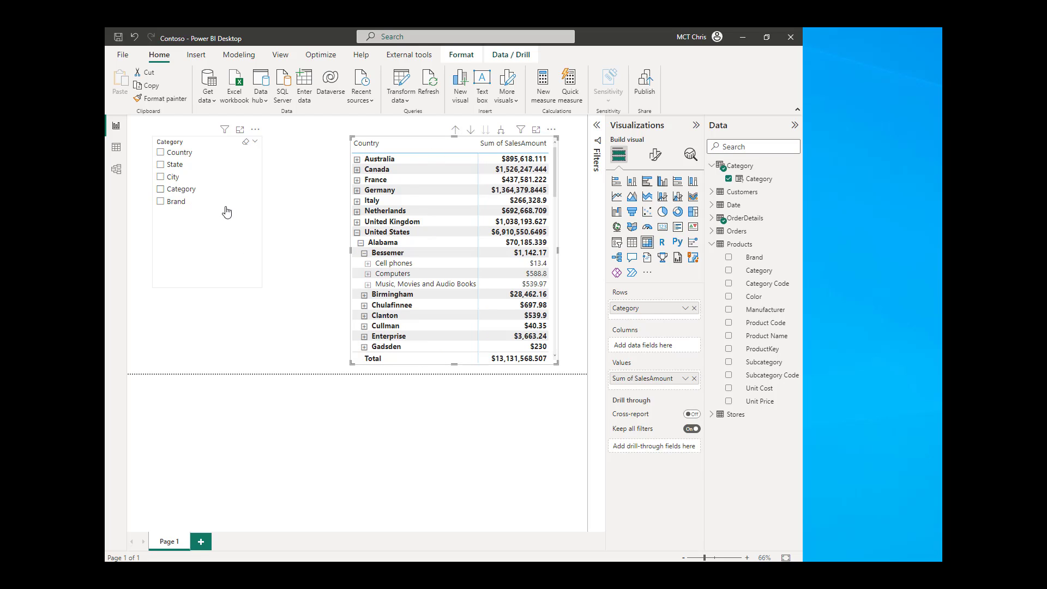
{"action": "left_click", "coordinate": [368, 264]}
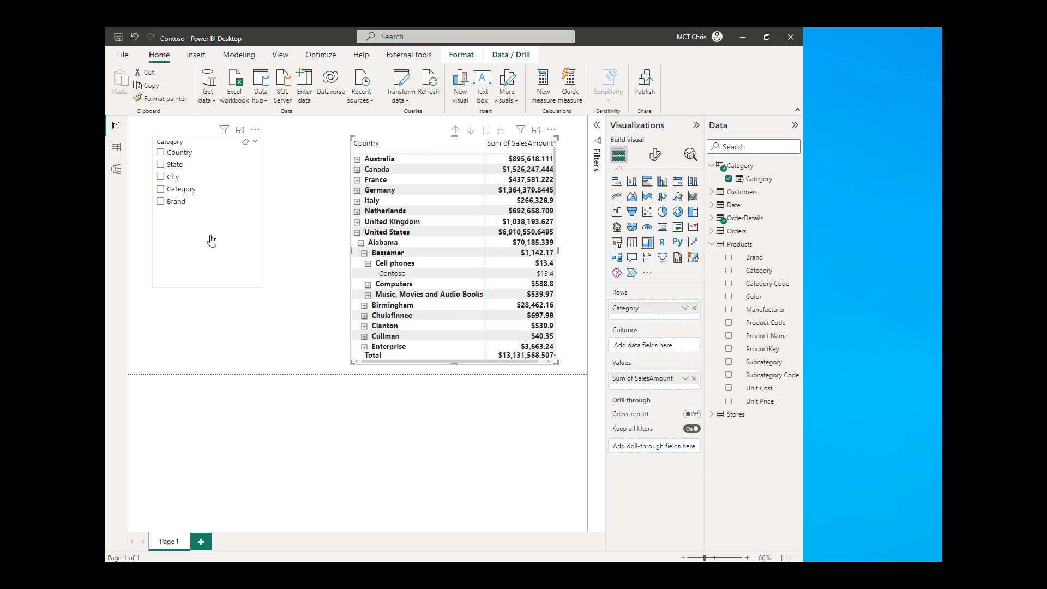
Duplicate Page 1 and rename the copy to 'Demo'.
{"action": "right_click", "coordinate": [162, 544]}
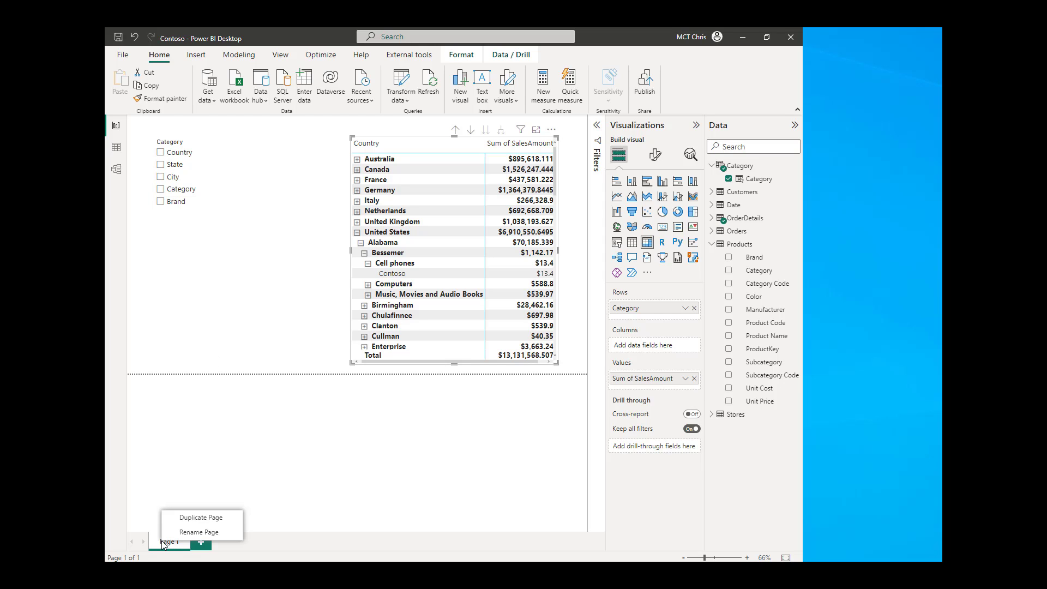
{"action": "left_click", "coordinate": [182, 517]}
{"action": "right_click", "coordinate": [202, 542]}
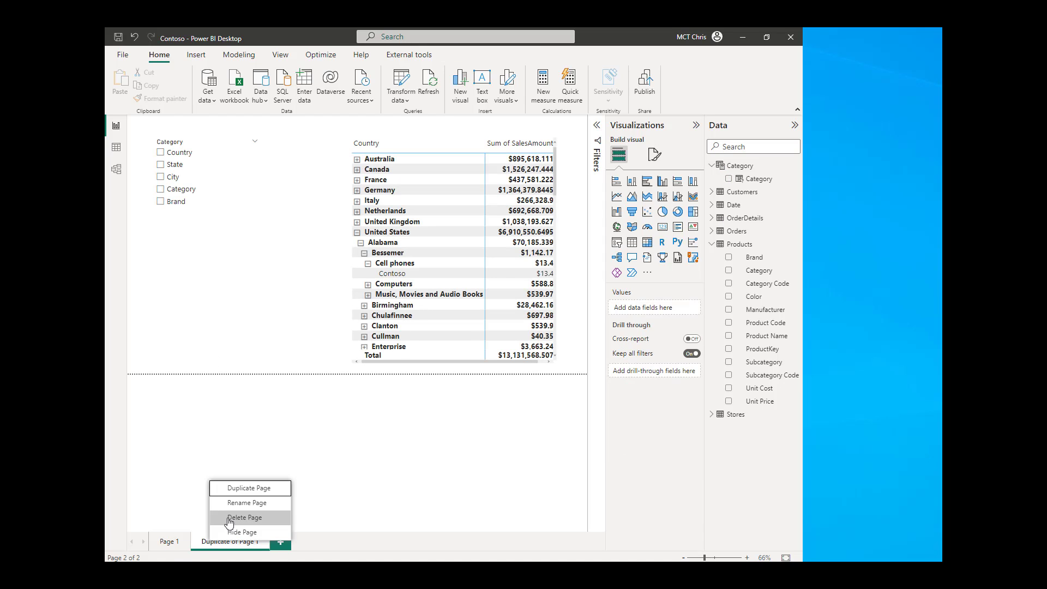
{"action": "left_click", "coordinate": [245, 523]}
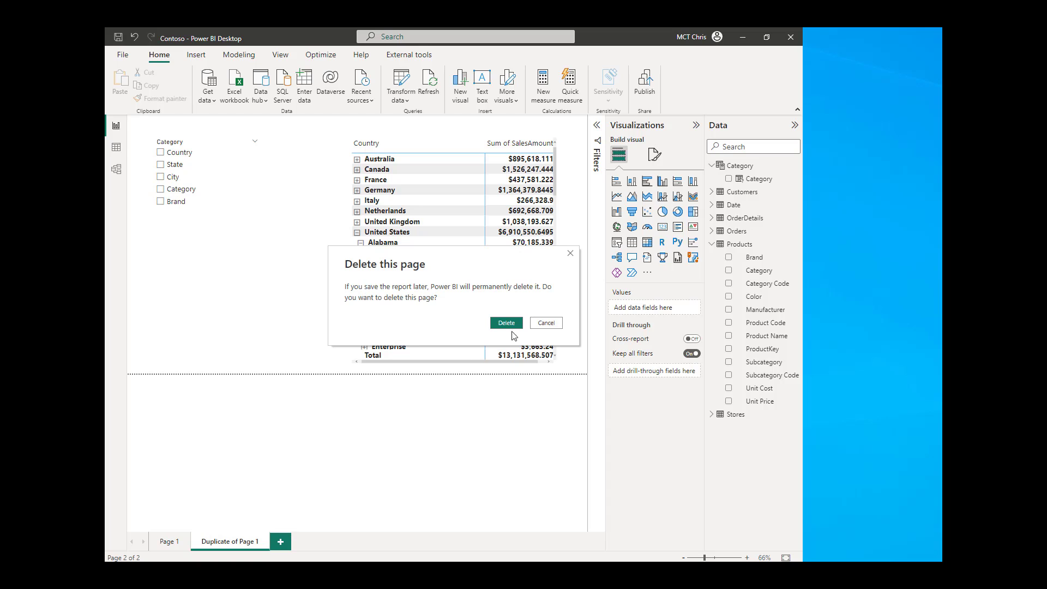
{"action": "left_click", "coordinate": [545, 323]}
{"action": "right_click", "coordinate": [228, 547]}
{"action": "left_click", "coordinate": [259, 504]}
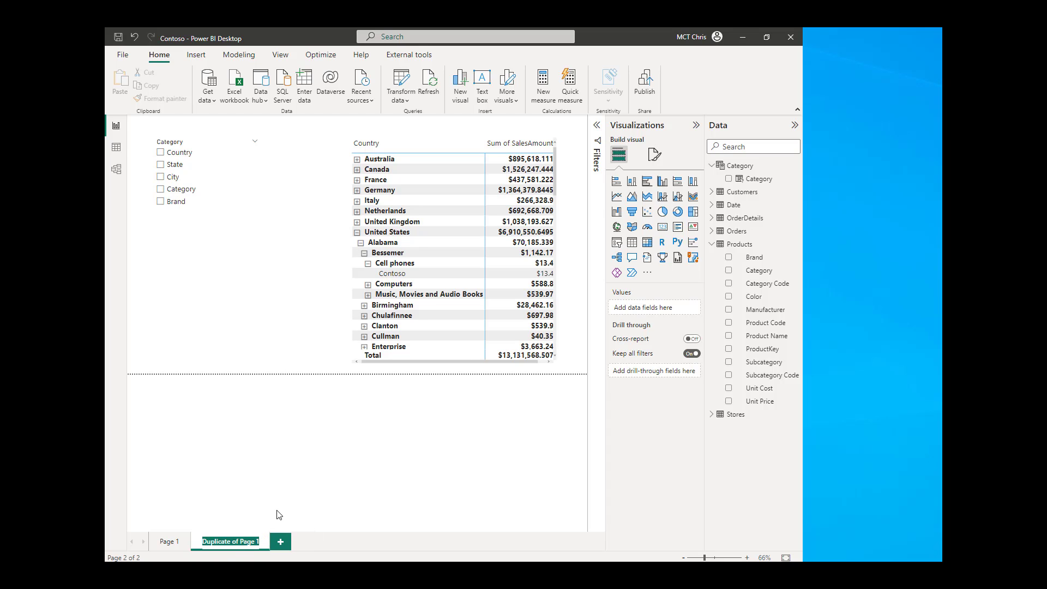
{"action": "type", "text": "Demo"}
{"action": "key", "text": "Return"}
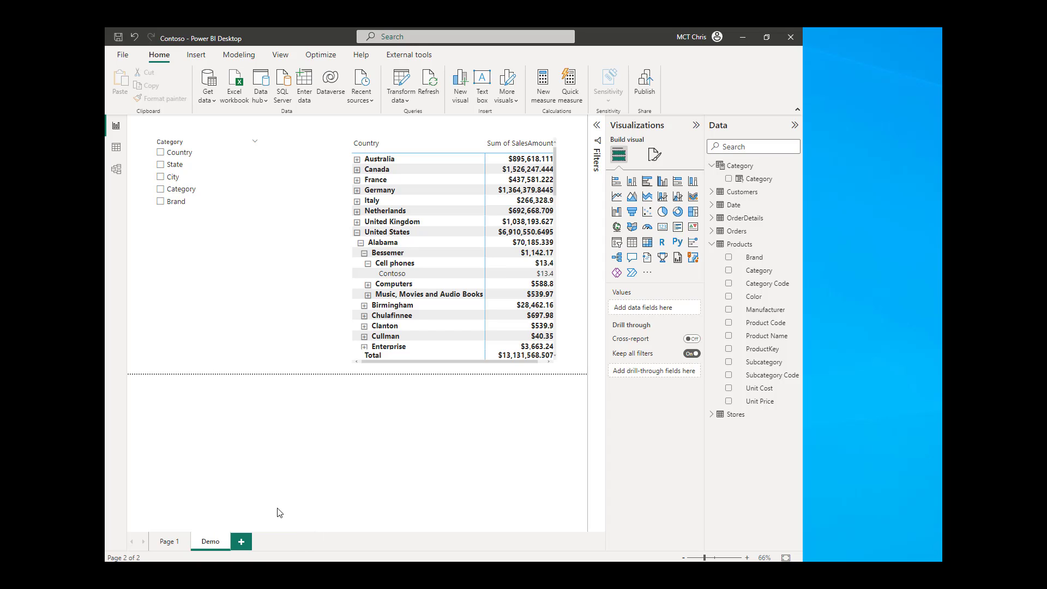
Remove the Category field from the slicer and from the matrix rows.
{"action": "left_click", "coordinate": [209, 229]}
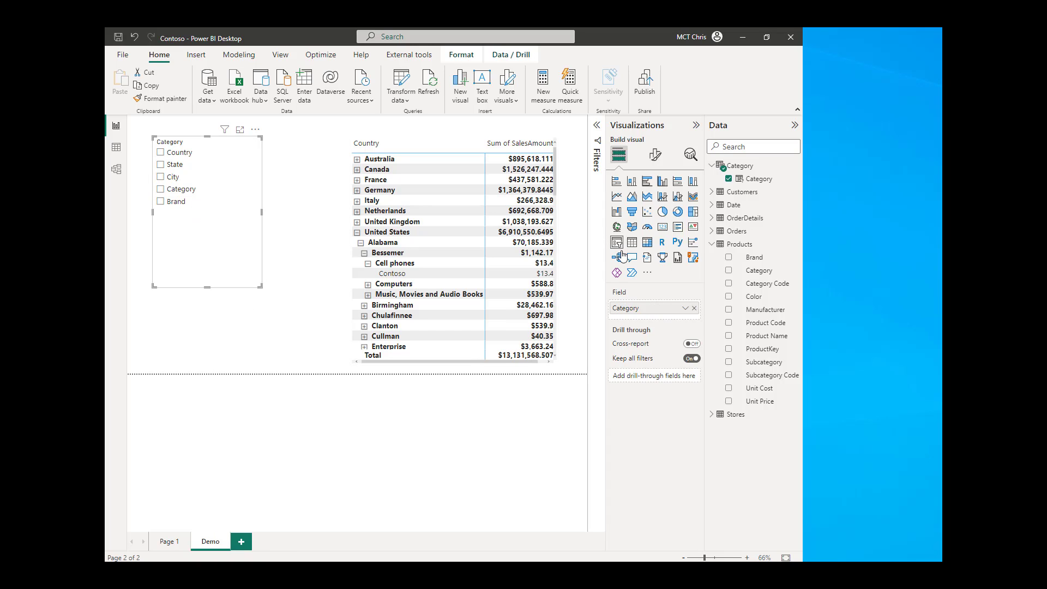
{"action": "left_click", "coordinate": [694, 309]}
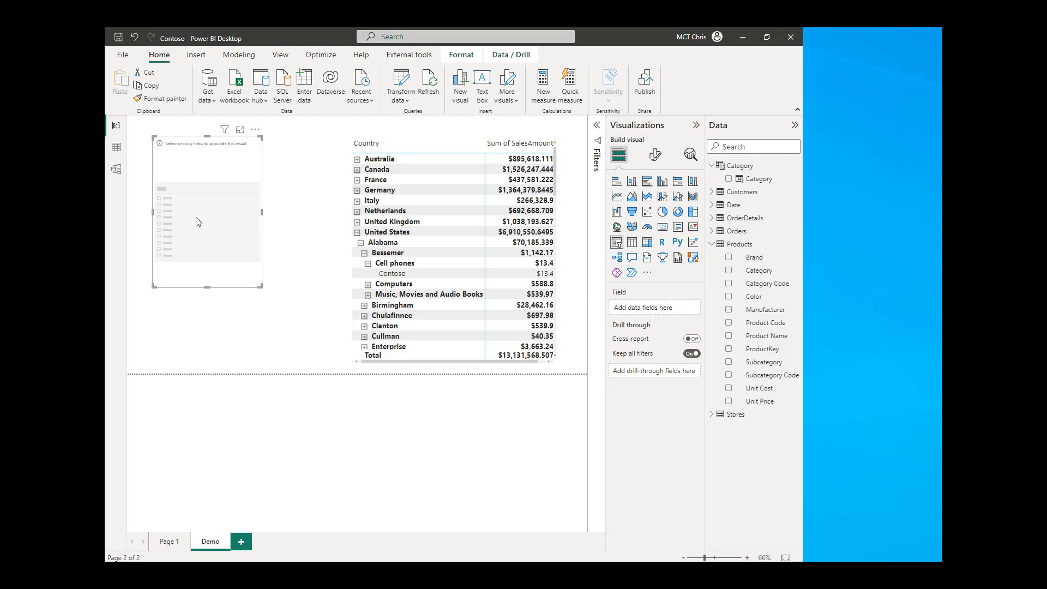
{"action": "left_click", "coordinate": [443, 361]}
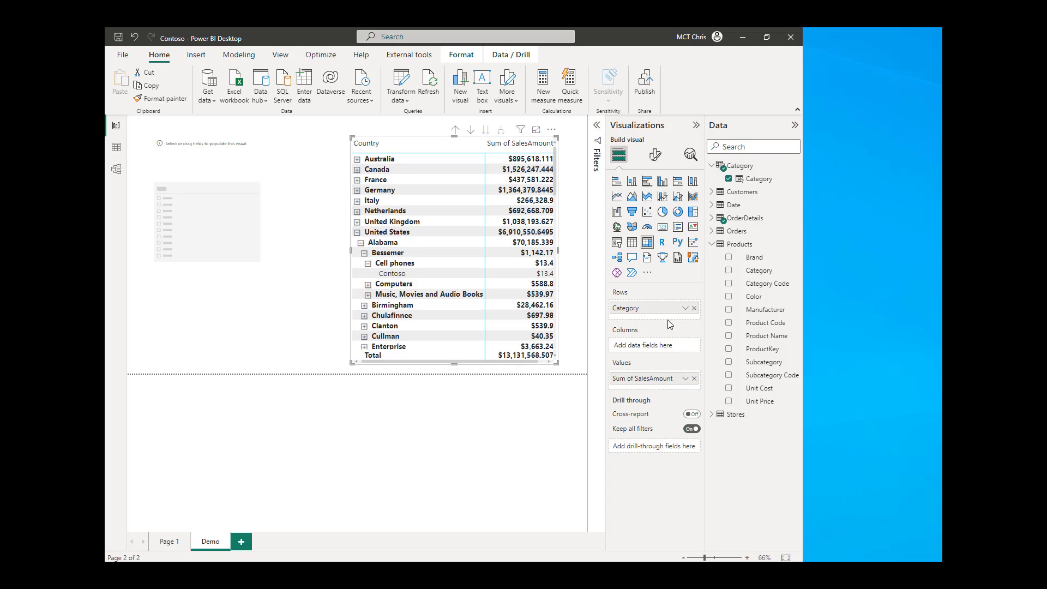
{"action": "left_click", "coordinate": [694, 308]}
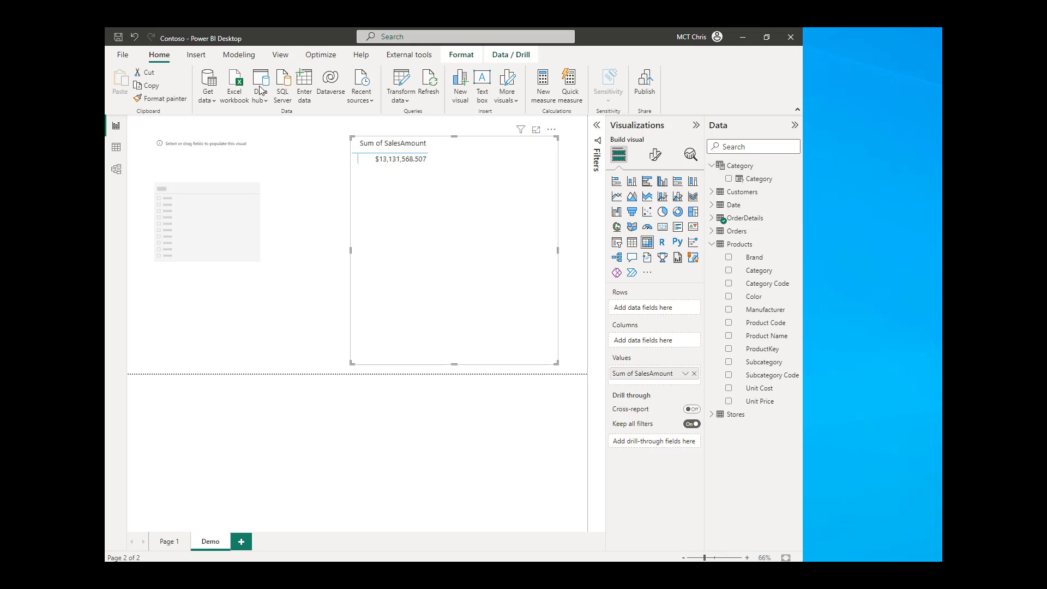
Start a new Fields parameter and add Country, State and City from Customers.
{"action": "left_click", "coordinate": [240, 55]}
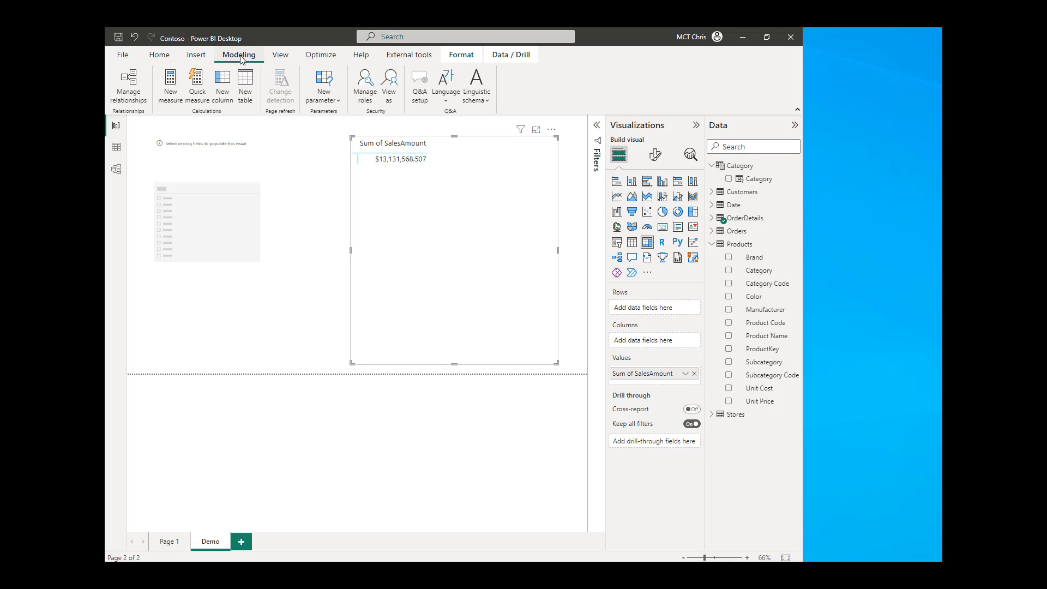
{"action": "left_click", "coordinate": [338, 104]}
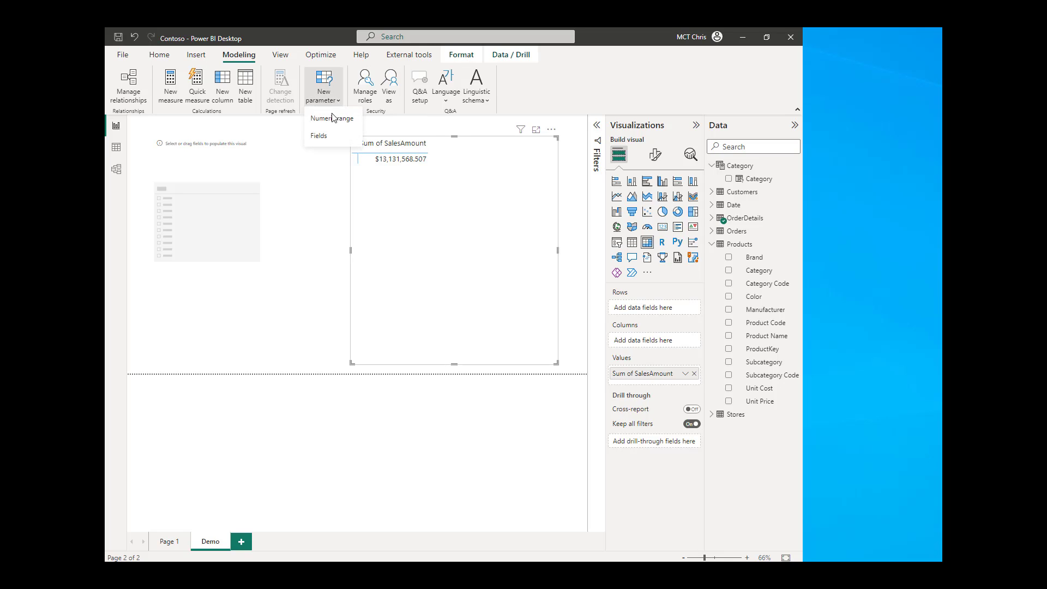
{"action": "left_click", "coordinate": [326, 134]}
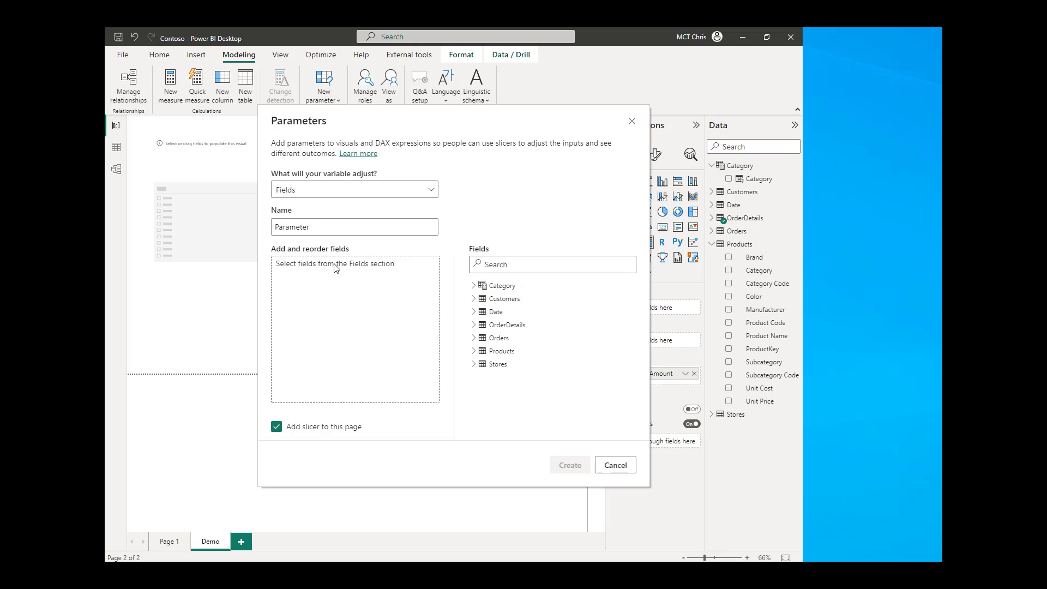
{"action": "left_click", "coordinate": [474, 299]}
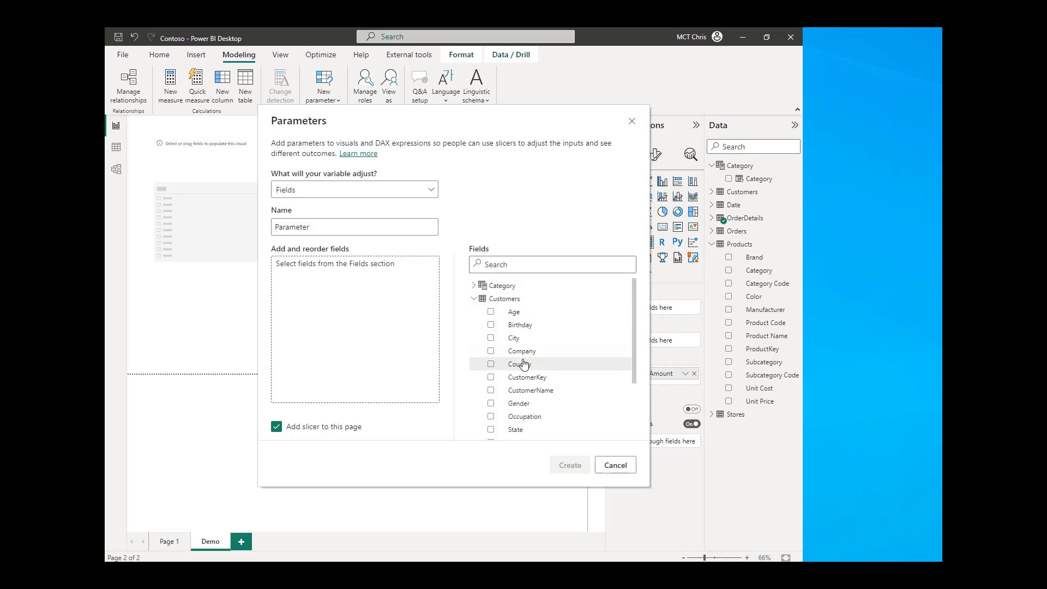
{"action": "left_click_drag", "start_coordinate": [531, 366], "coordinate": [390, 312]}
{"action": "left_click_drag", "start_coordinate": [522, 431], "coordinate": [336, 304]}
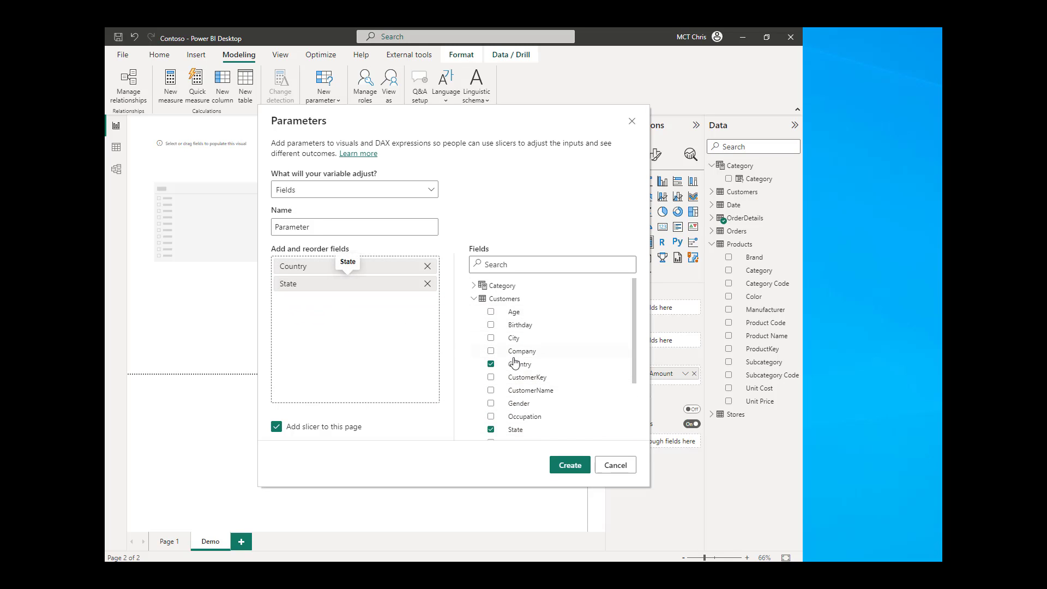
{"action": "left_click_drag", "start_coordinate": [513, 342], "coordinate": [338, 310]}
Add Category and Brand from Products and untick Add slicer to this page.
{"action": "left_click", "coordinate": [473, 299]}
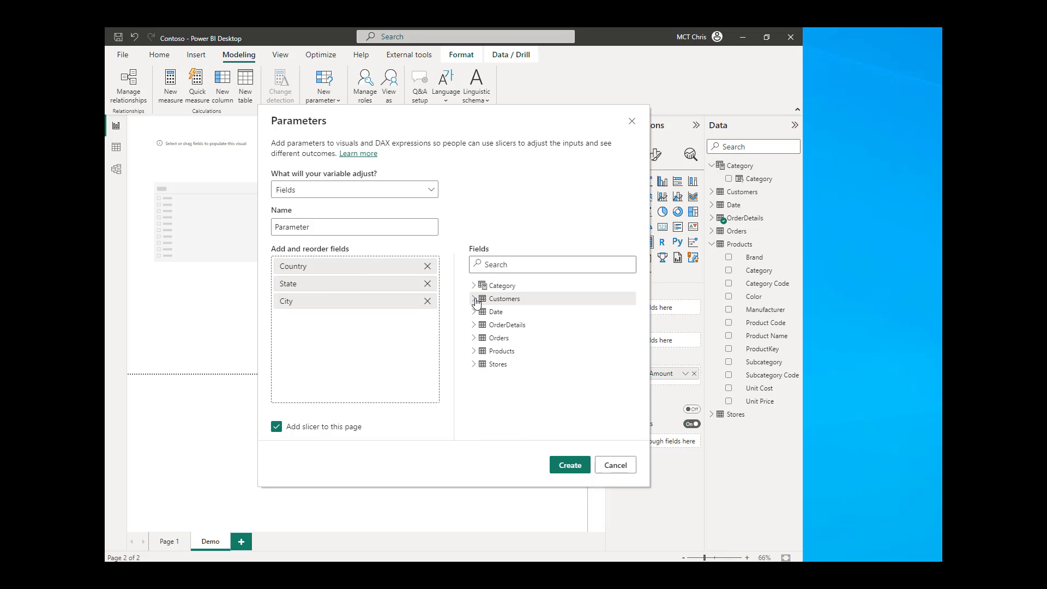
{"action": "left_click", "coordinate": [474, 351]}
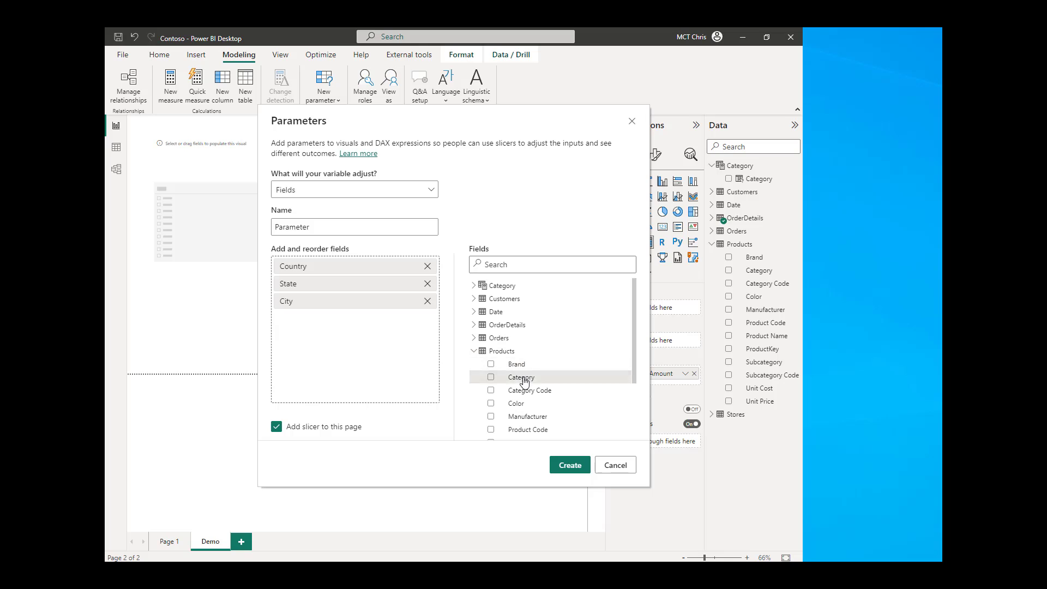
{"action": "left_click_drag", "start_coordinate": [524, 379], "coordinate": [338, 352]}
{"action": "left_click_drag", "start_coordinate": [509, 366], "coordinate": [349, 350]}
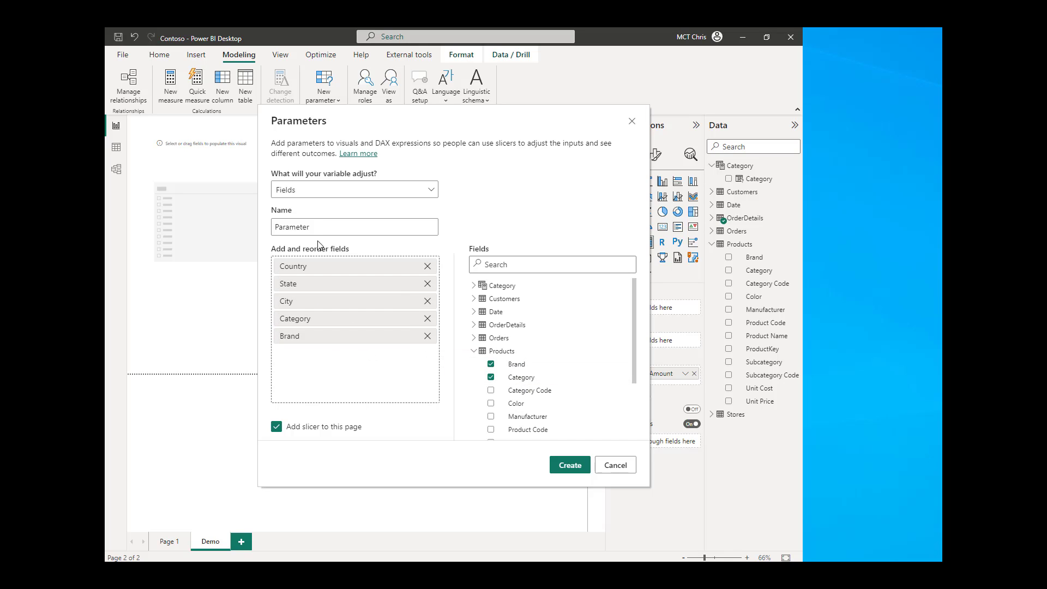
{"action": "left_click", "coordinate": [276, 428]}
Create the parameter, then build a slicer from it and use it as the matrix rows.
{"action": "left_click", "coordinate": [571, 465]}
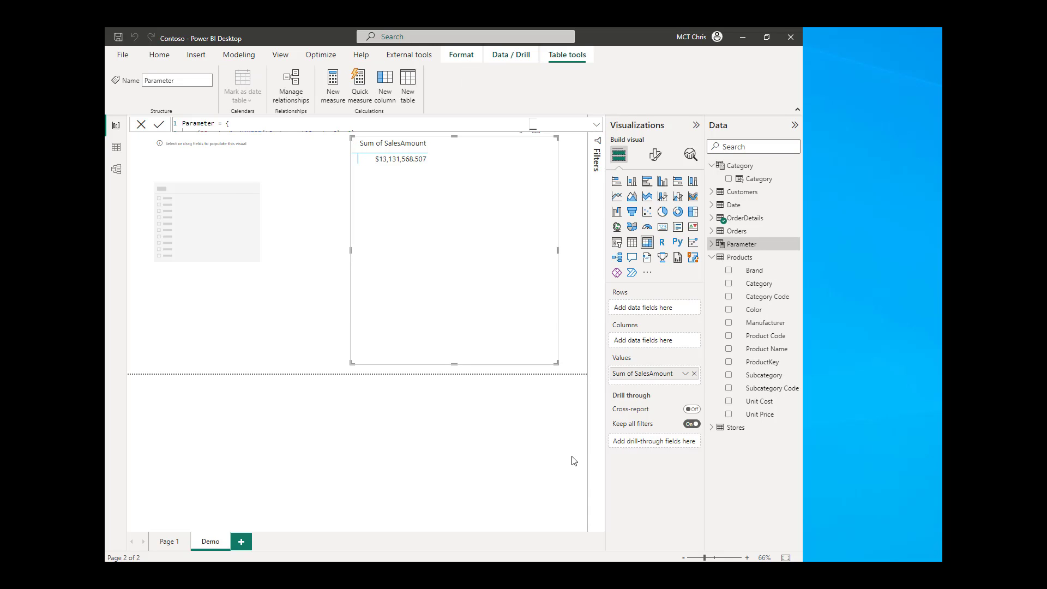
{"action": "left_click", "coordinate": [711, 245]}
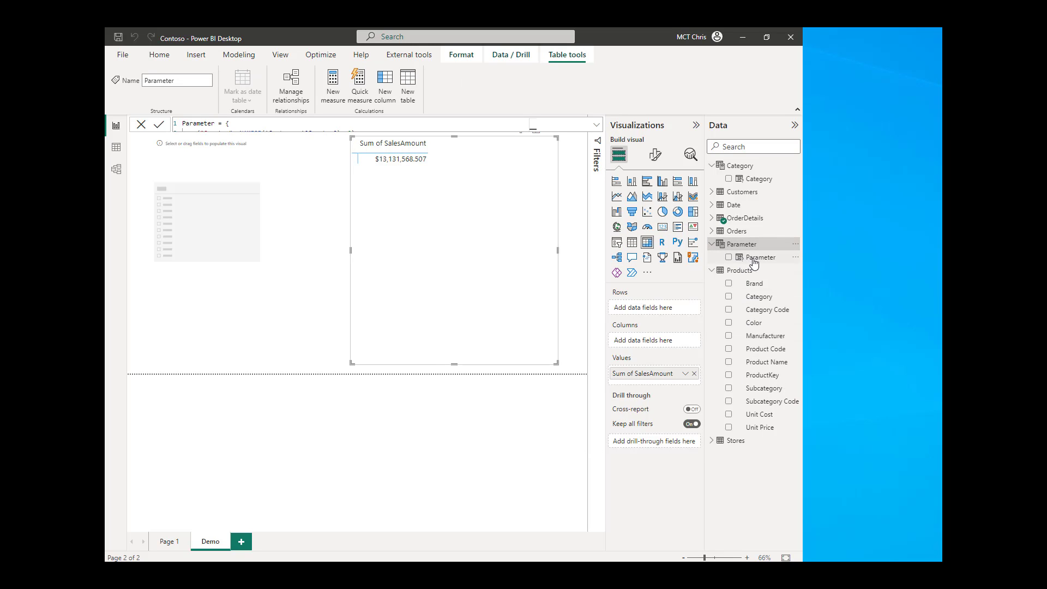
{"action": "left_click_drag", "start_coordinate": [756, 264], "coordinate": [242, 202]}
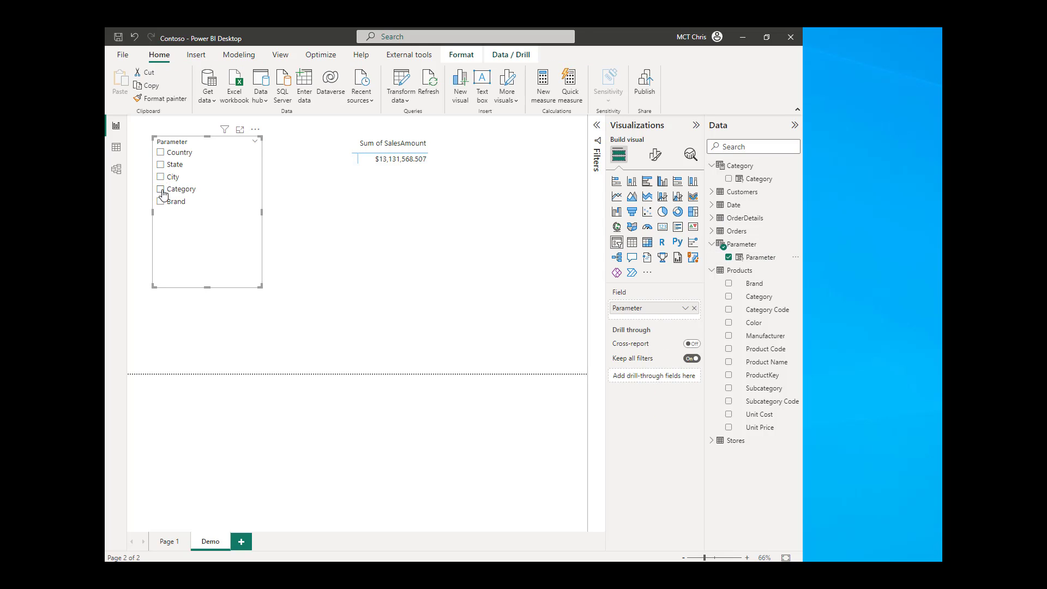
{"action": "left_click", "coordinate": [451, 258]}
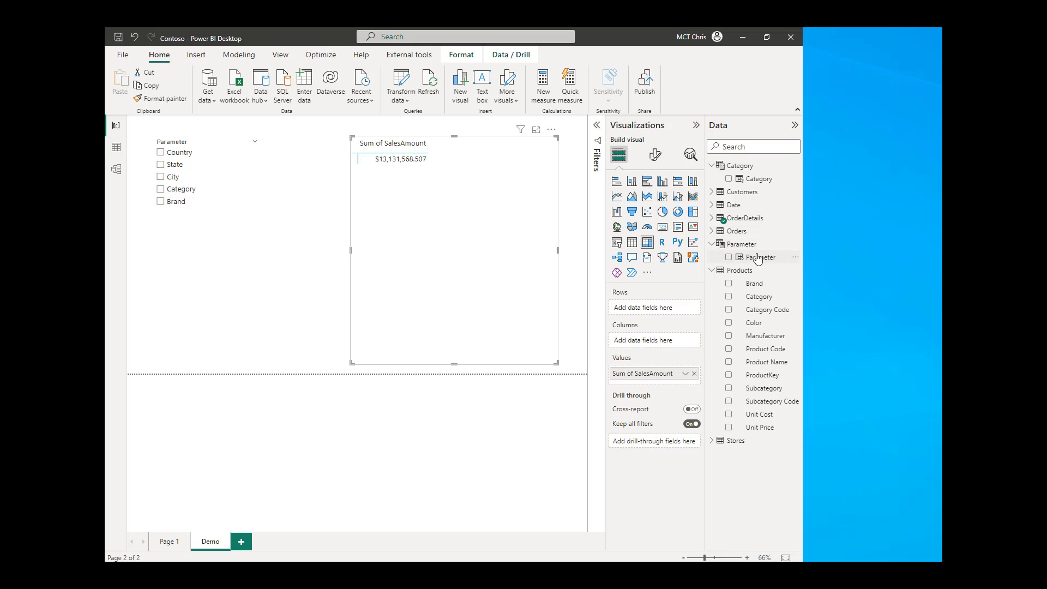
{"action": "left_click_drag", "start_coordinate": [758, 260], "coordinate": [654, 310]}
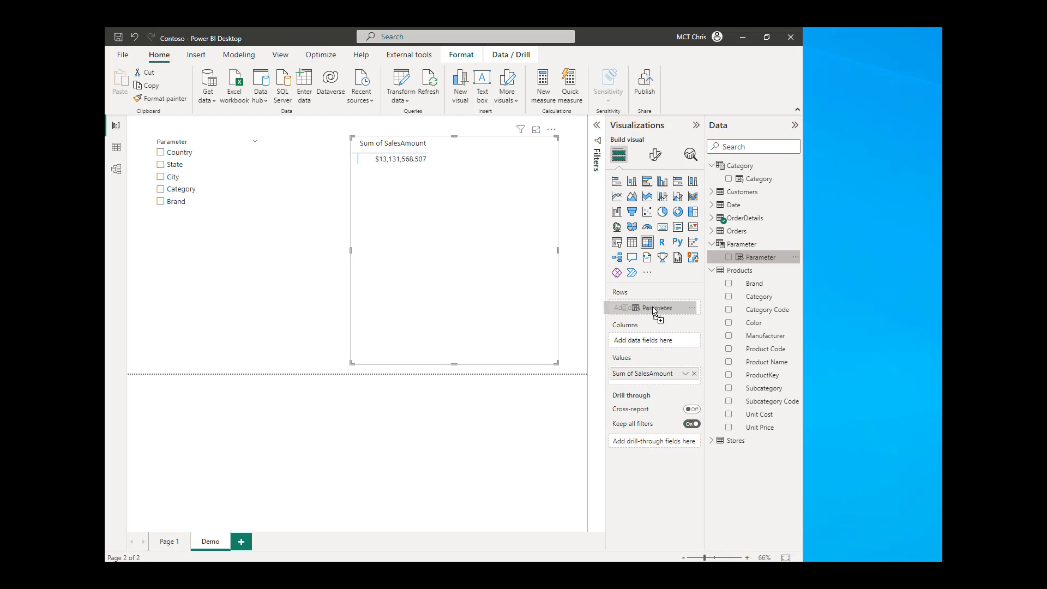
{"action": "left_click_drag", "start_coordinate": [654, 311], "coordinate": [654, 309]}
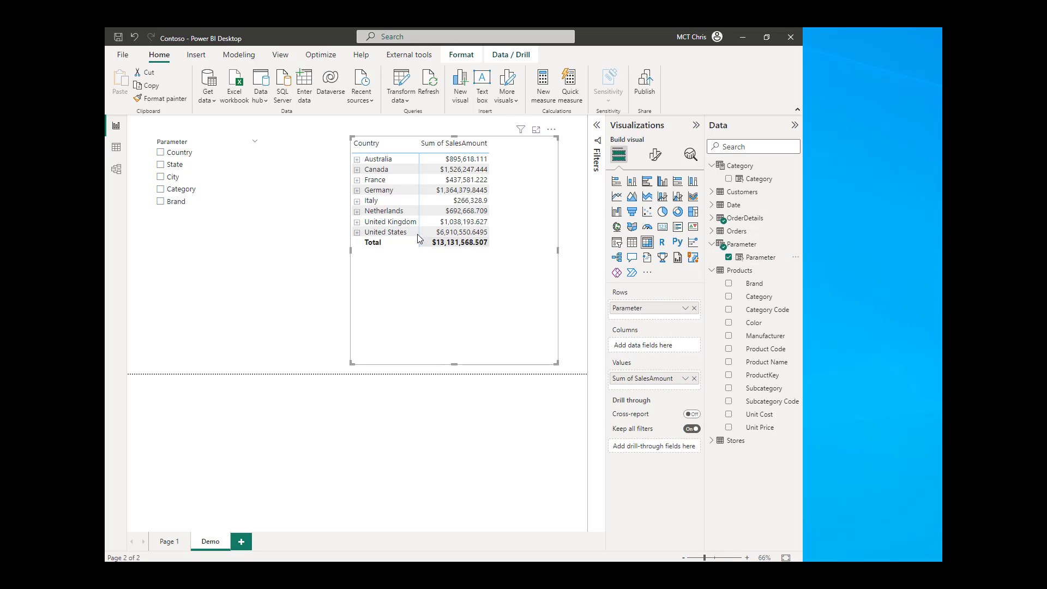
Try Country, State, Category and Brand in the slicer, expanding Cameras and camcorders.
{"action": "left_click", "coordinate": [160, 152]}
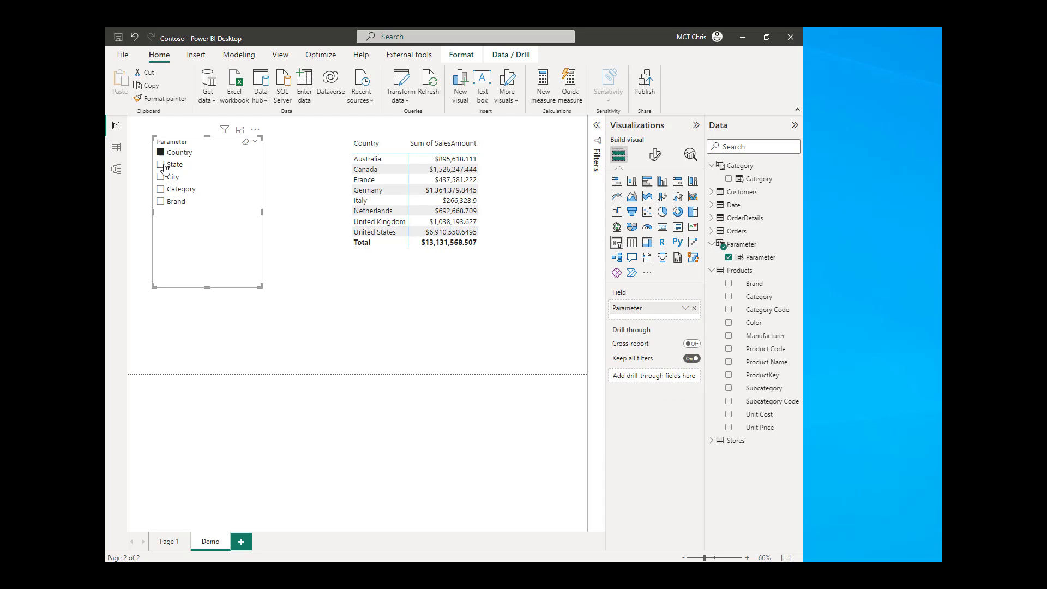
{"action": "left_click", "coordinate": [161, 165]}
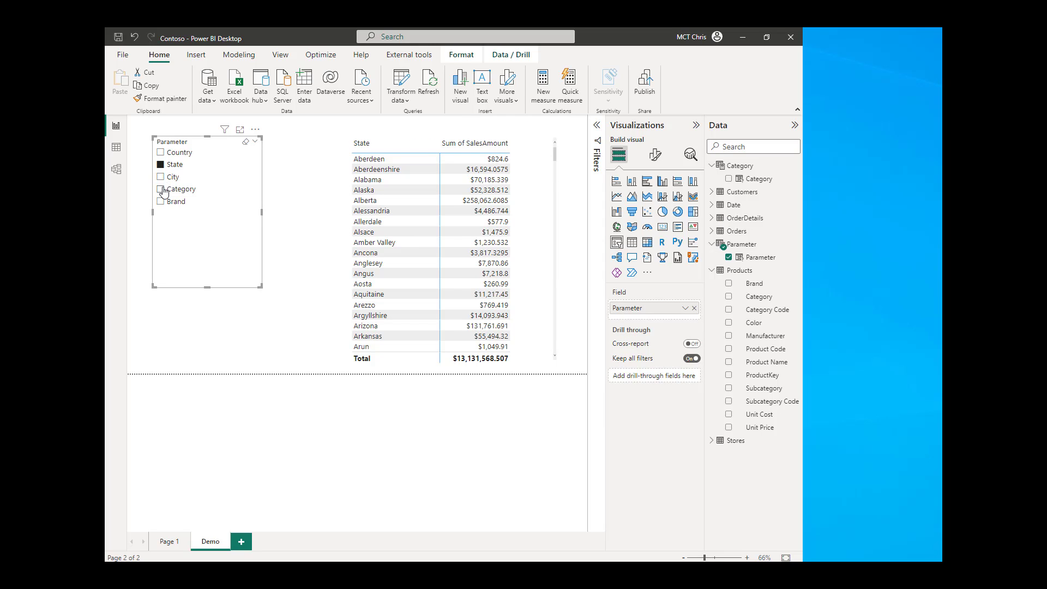
{"action": "left_click", "coordinate": [160, 190]}
{"action": "left_click", "coordinate": [161, 201], "text": "ctrl"}
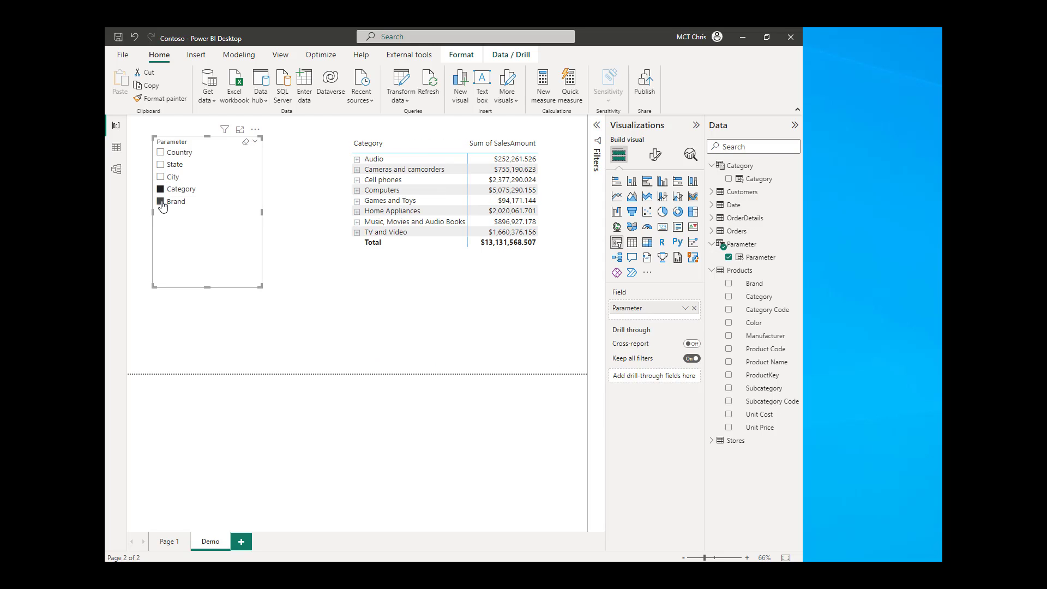
{"action": "left_click", "coordinate": [357, 170]}
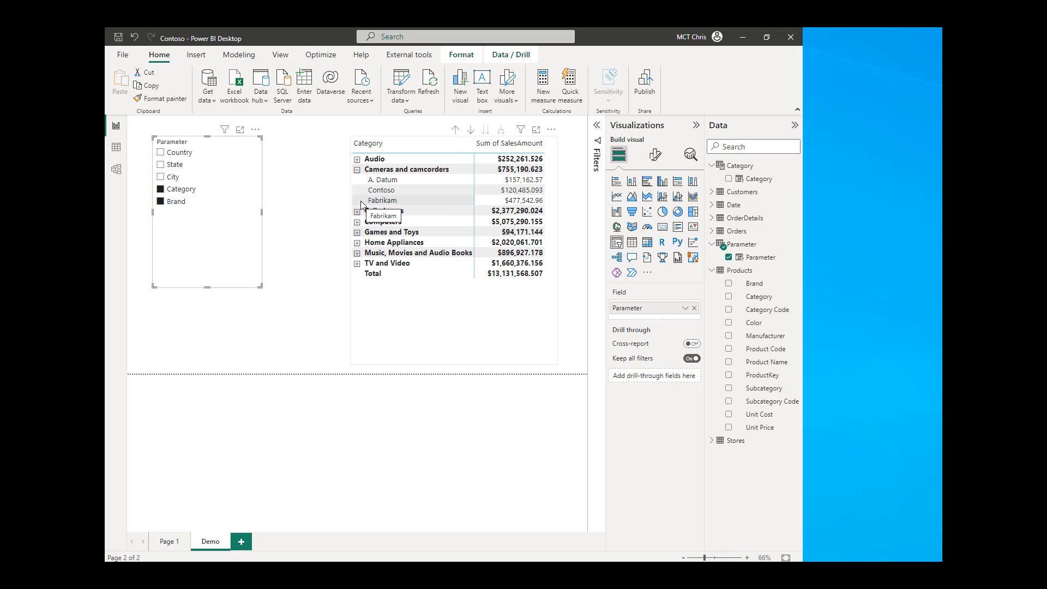
{"action": "left_click", "coordinate": [160, 189], "text": "ctrl"}
{"action": "left_click", "coordinate": [160, 202], "text": "ctrl"}
{"action": "left_click", "coordinate": [160, 201]}
{"action": "left_click", "coordinate": [160, 201]}
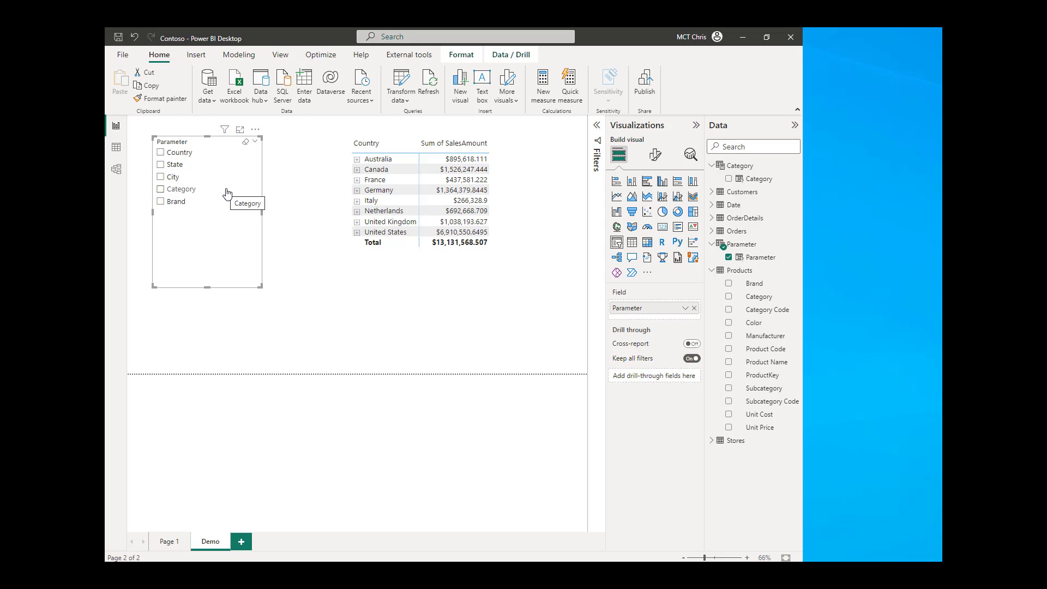
Select the Parameter table and expand its formula bar to show all seven DAX lines.
{"action": "left_click", "coordinate": [750, 245]}
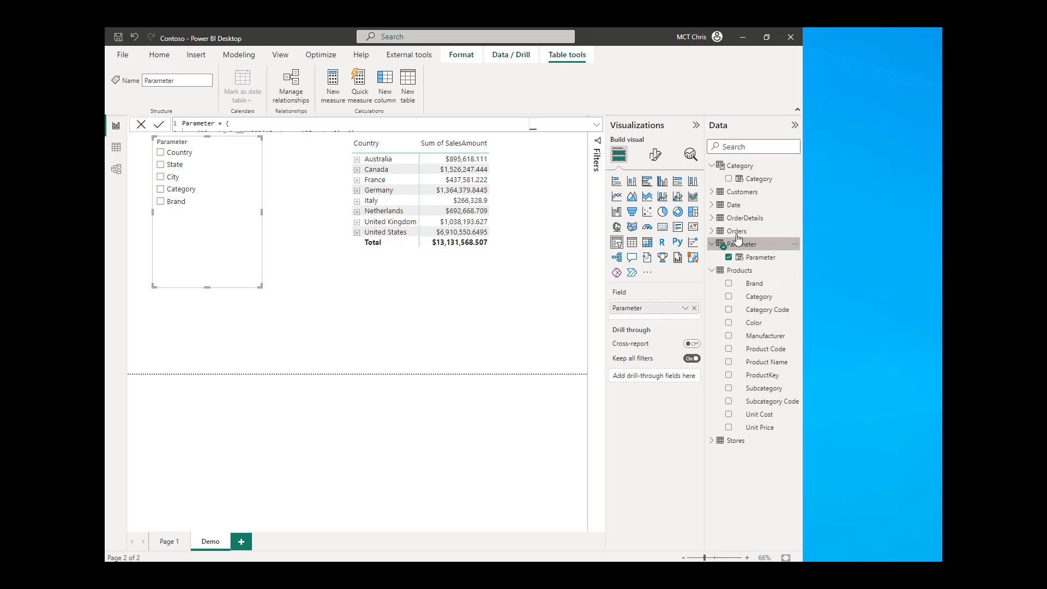
{"action": "left_click", "coordinate": [596, 125]}
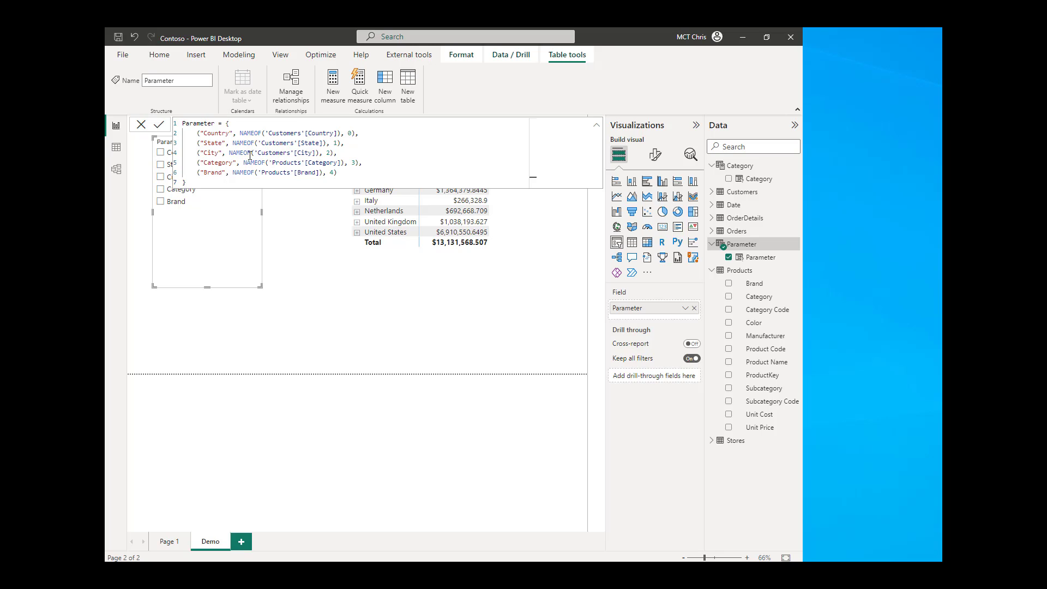
Append a "Customers" argument to the Country, State and City lines of the formula.
{"action": "left_click", "coordinate": [354, 132]}
{"action": "key", "text": "BackSpace"}
{"action": "type", "text": "\"Customers\"),"}
{"action": "left_click_drag", "start_coordinate": [352, 135], "coordinate": [432, 134]}
{"action": "key", "text": "ctrl+c"}
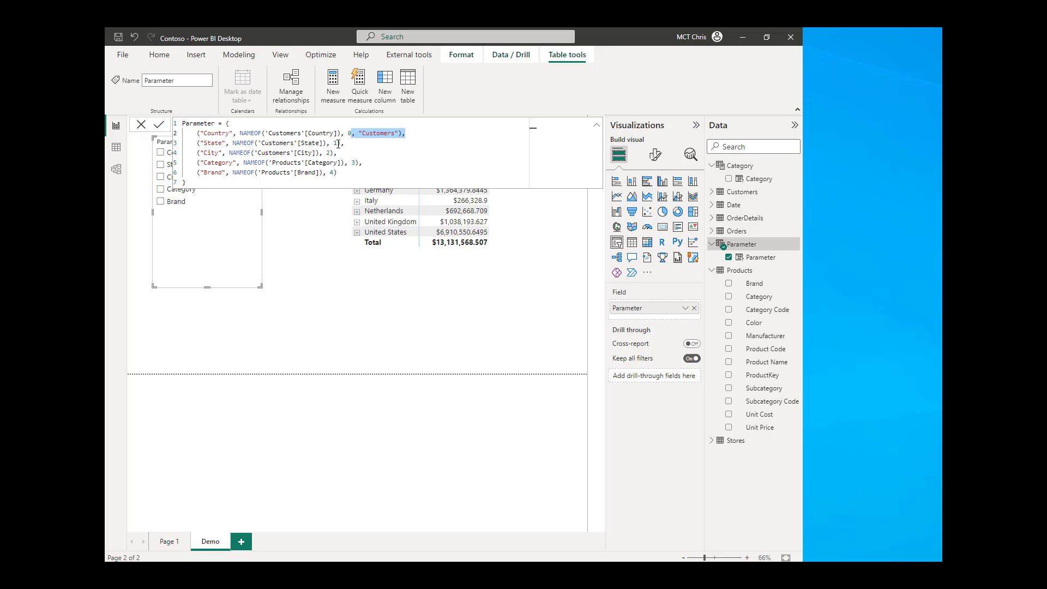
{"action": "left_click_drag", "start_coordinate": [338, 143], "coordinate": [338, 172]}
{"action": "key", "text": "ctrl+v"}
{"action": "key", "text": "ctrl+v"}
{"action": "key", "text": "ctrl+v"}
{"action": "key", "text": "ctrl+v"}
Change the Category and Brand lines' group label to "Products".
{"action": "double_click", "coordinate": [390, 162]}
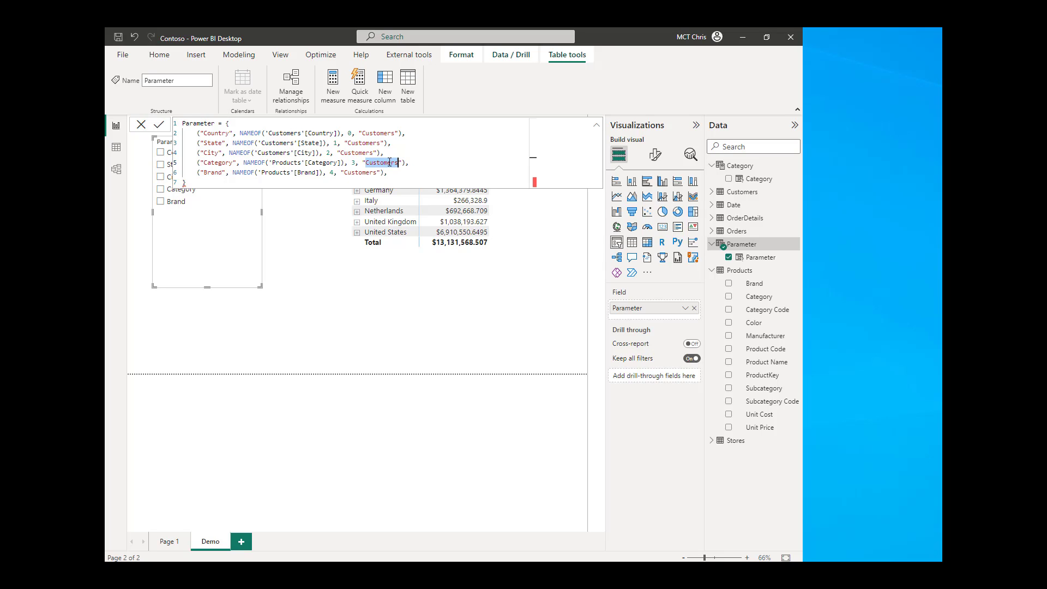
{"action": "type", "text": "Products"}
{"action": "double_click", "coordinate": [360, 173]}
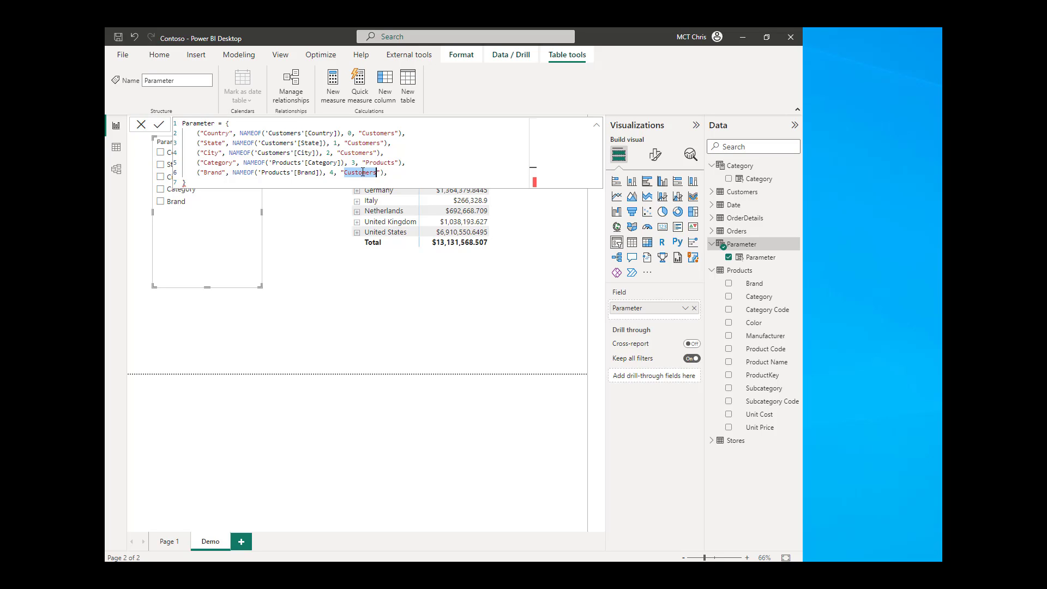
{"action": "type", "text": "Products"}
Commit the formula, remove the trailing comma on line 6, and commit again.
{"action": "left_click", "coordinate": [159, 127]}
{"action": "left_click", "coordinate": [596, 127]}
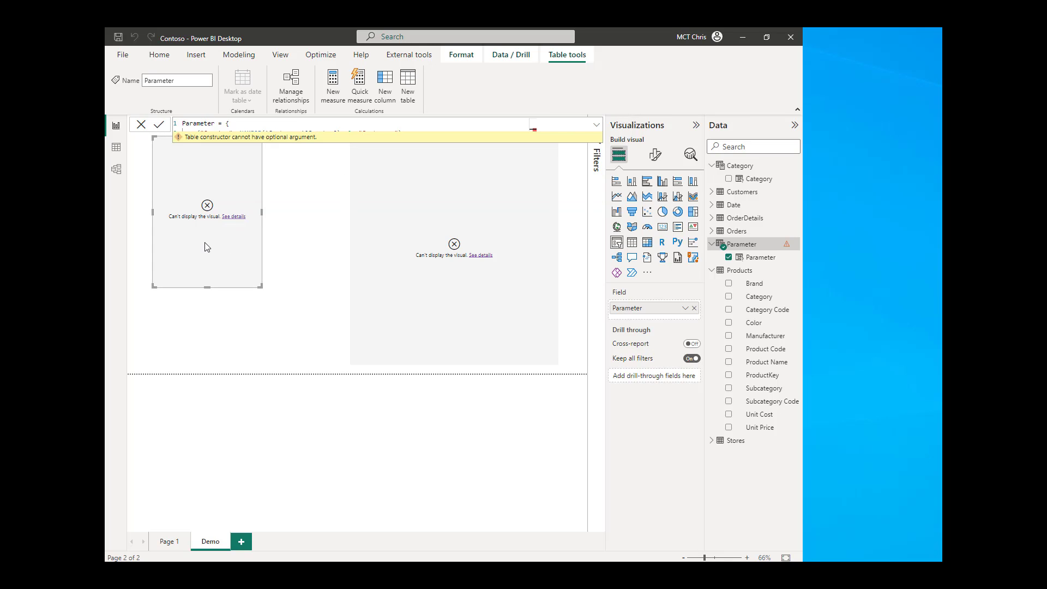
{"action": "left_click", "coordinate": [597, 126]}
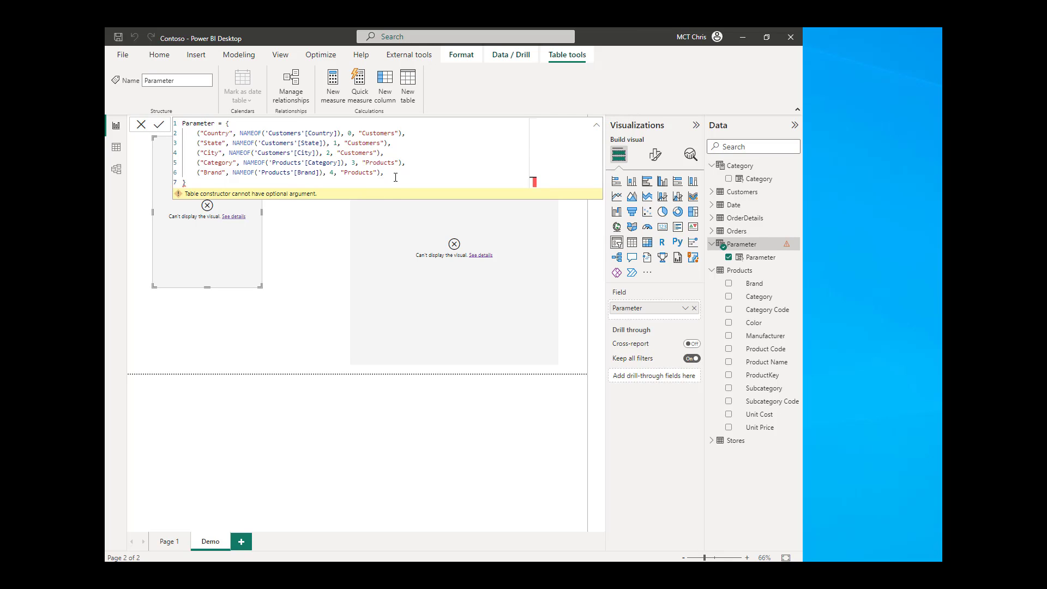
{"action": "left_click", "coordinate": [440, 174]}
{"action": "left_click", "coordinate": [160, 125]}
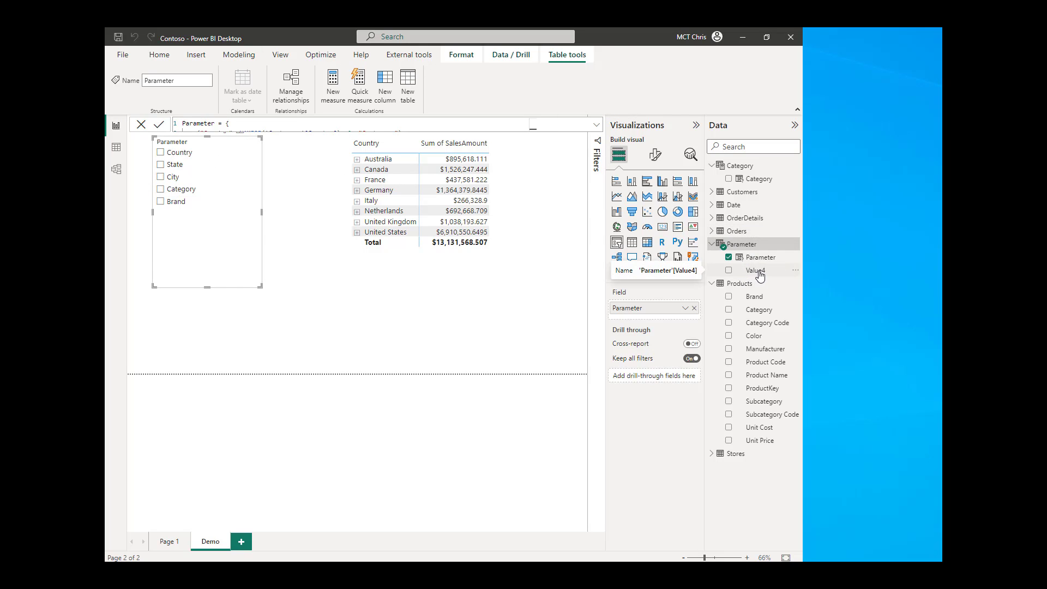
Add Value4 to the slicer's Field well and expand its Customers and Products groups.
{"action": "left_click_drag", "start_coordinate": [759, 275], "coordinate": [663, 308]}
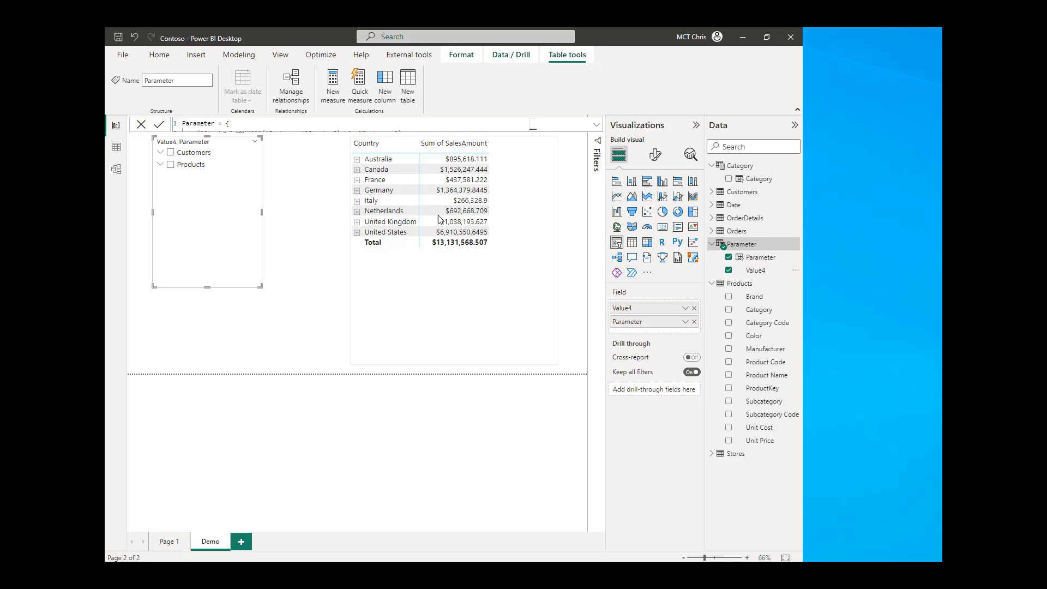
{"action": "left_click", "coordinate": [161, 152]}
{"action": "left_click", "coordinate": [160, 202]}
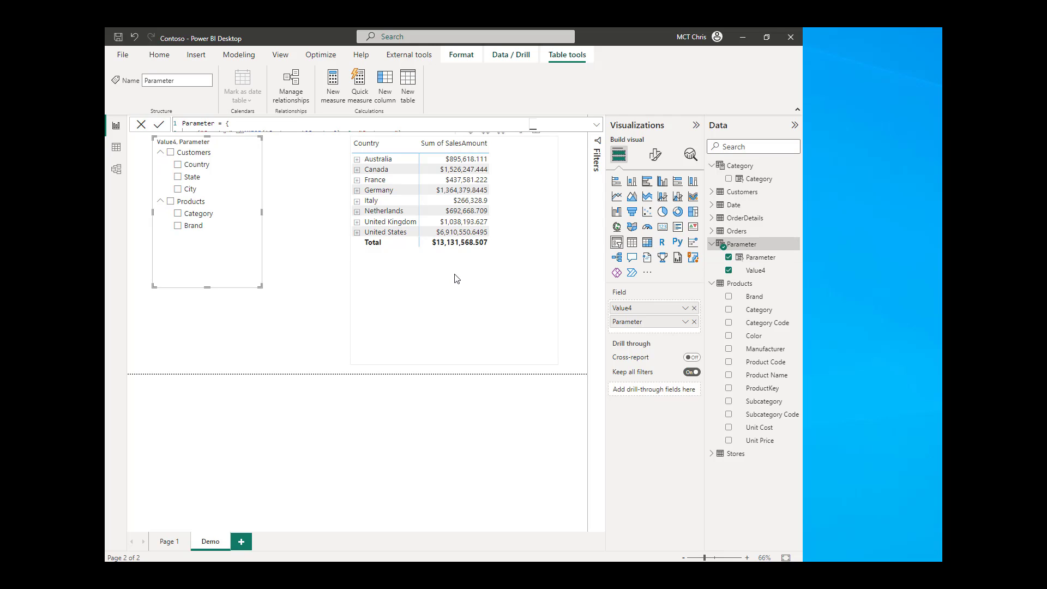
{"action": "left_click", "coordinate": [424, 273]}
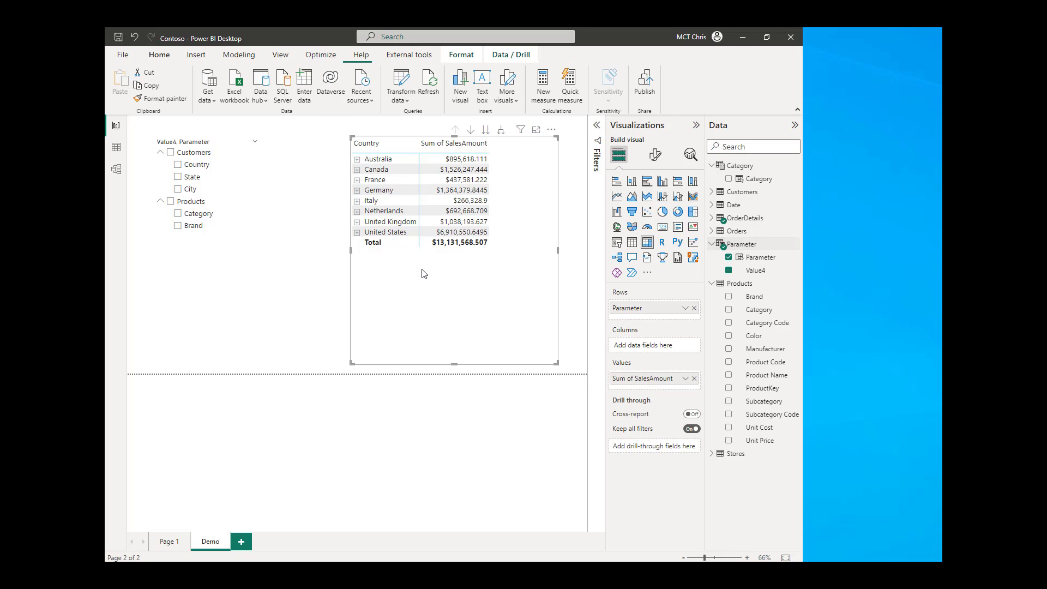
Test the Products and Customers groups, expanding Computers, Canada and Alberta in the matrix.
{"action": "left_click", "coordinate": [171, 203]}
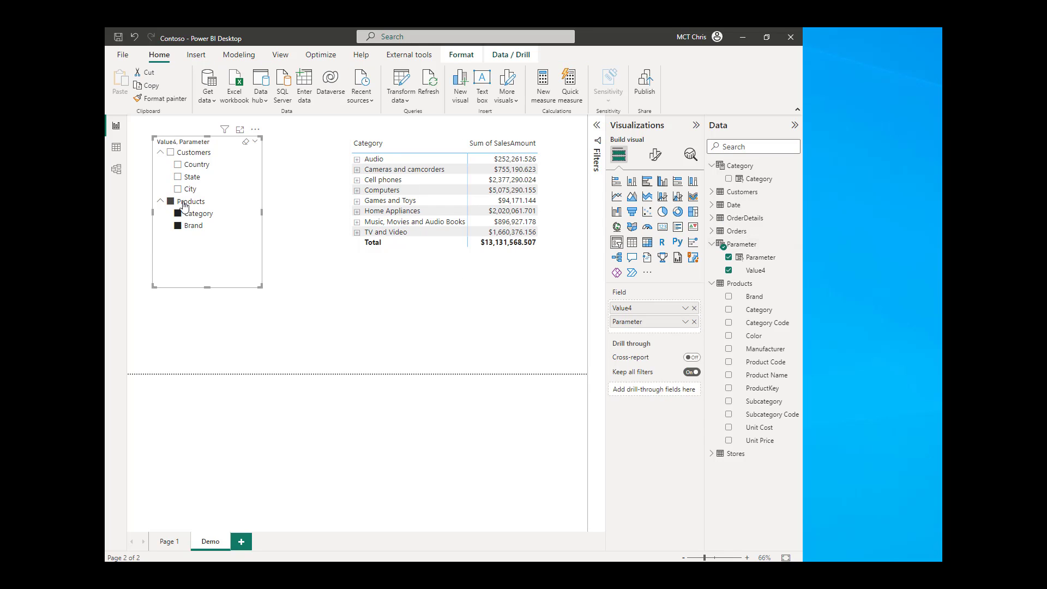
{"action": "left_click", "coordinate": [358, 200]}
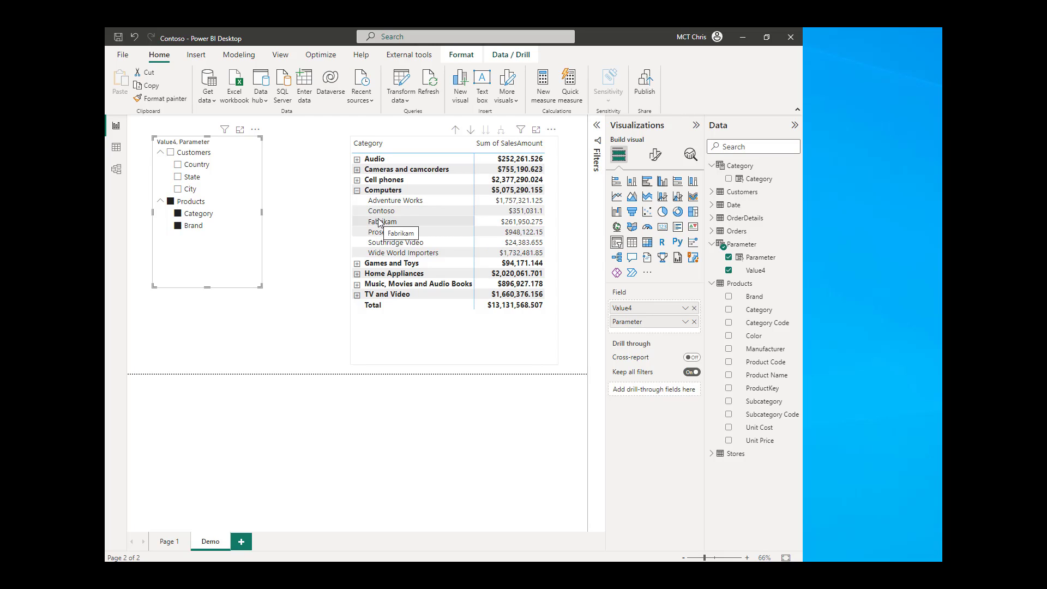
{"action": "left_click", "coordinate": [170, 154]}
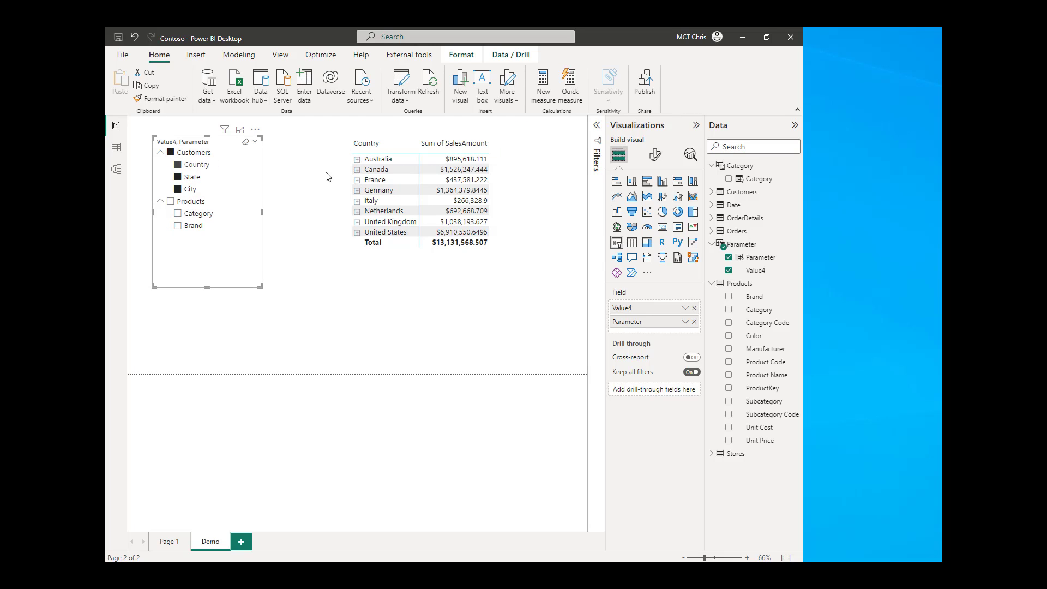
{"action": "left_click", "coordinate": [357, 170]}
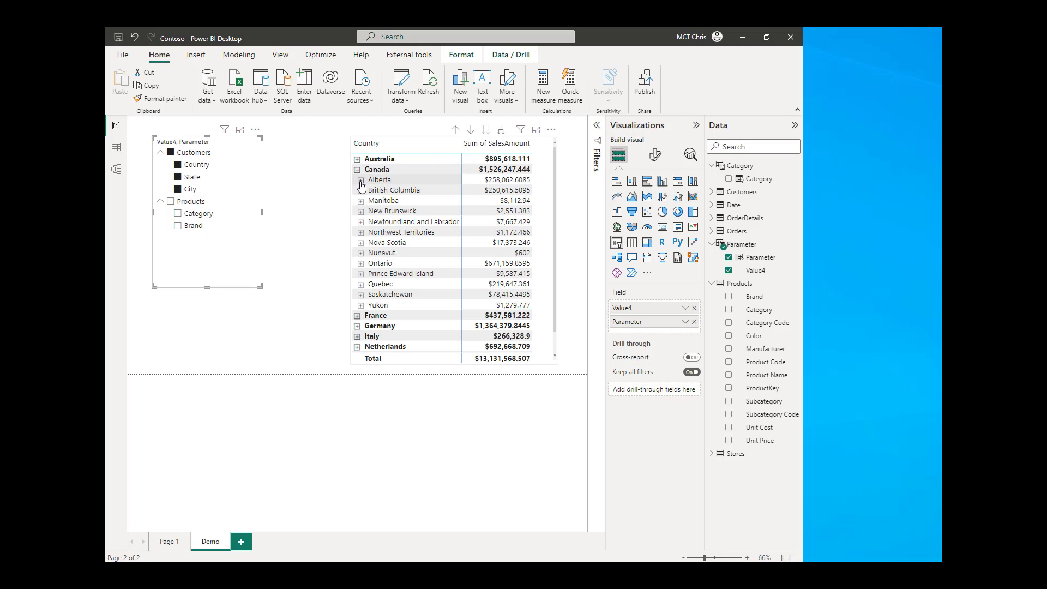
{"action": "left_click", "coordinate": [360, 180]}
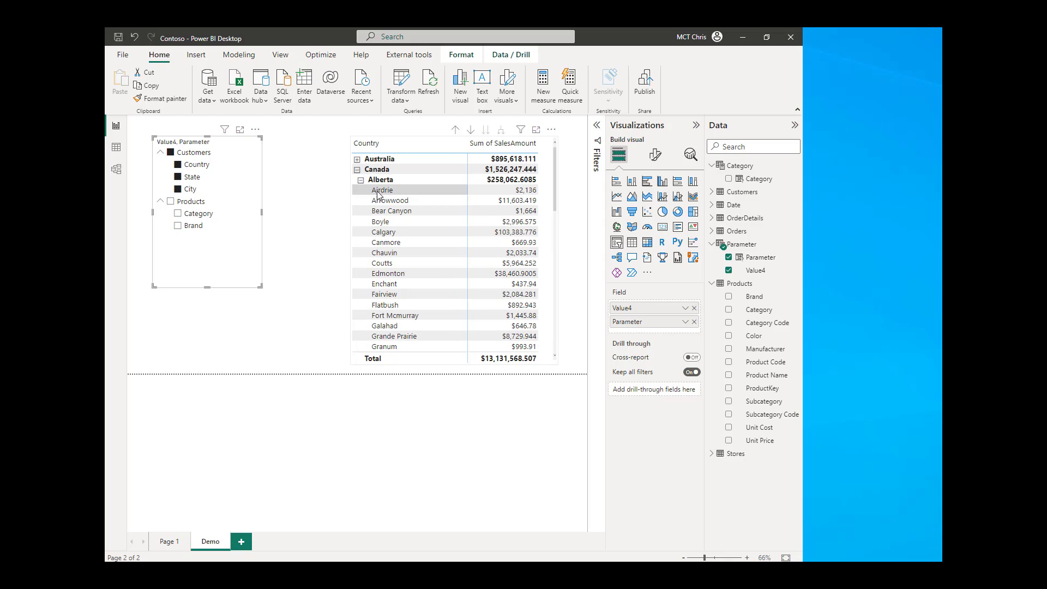
{"action": "left_click", "coordinate": [357, 170]}
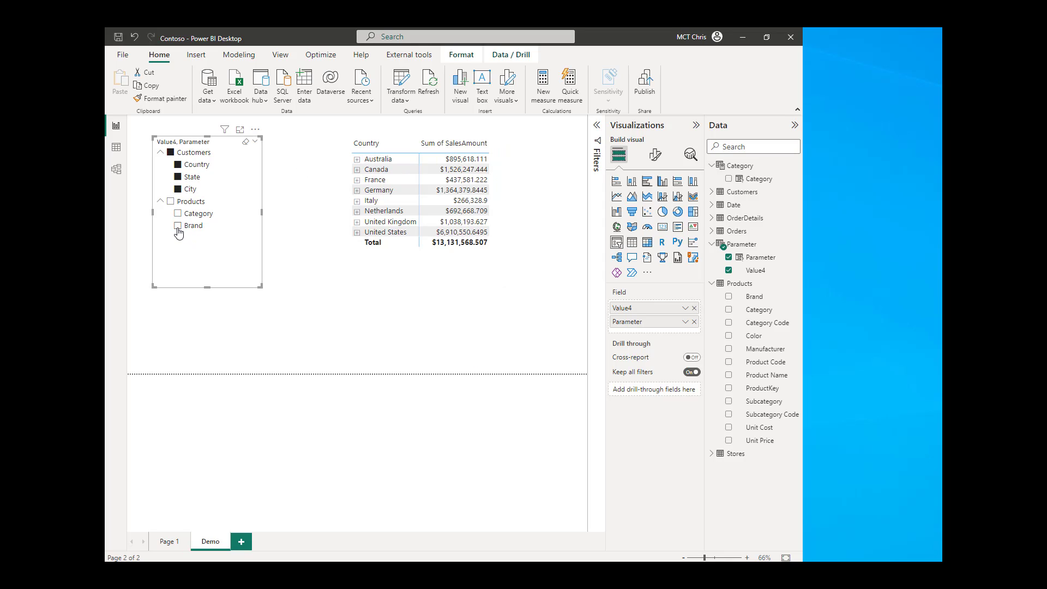
Clear the slicer and show Brand rows with Country beneath, expanding A. Datum.
{"action": "left_click", "coordinate": [245, 141]}
{"action": "left_click", "coordinate": [178, 228]}
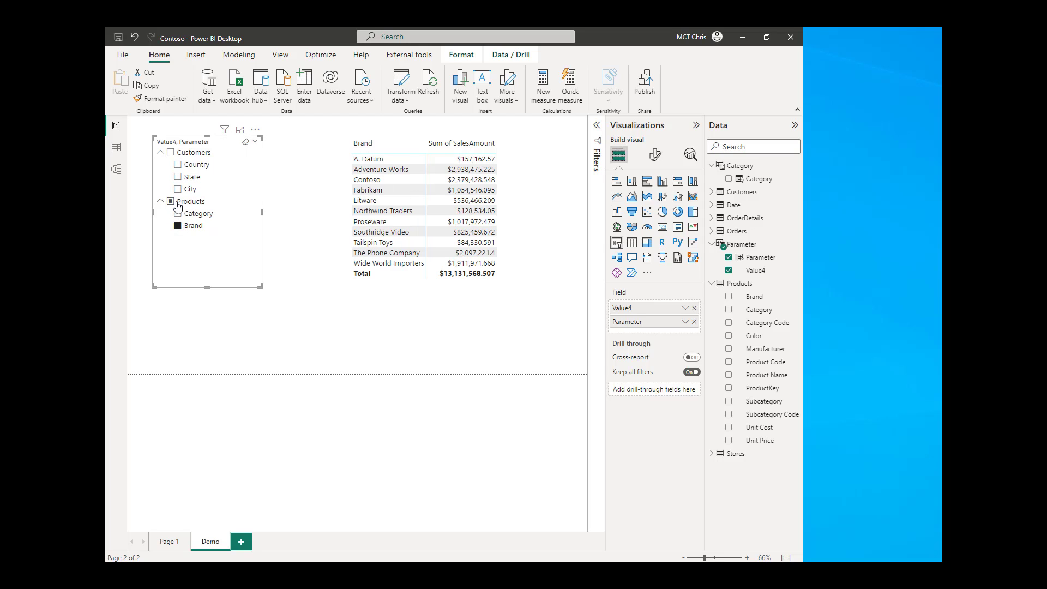
{"action": "left_click", "coordinate": [179, 166]}
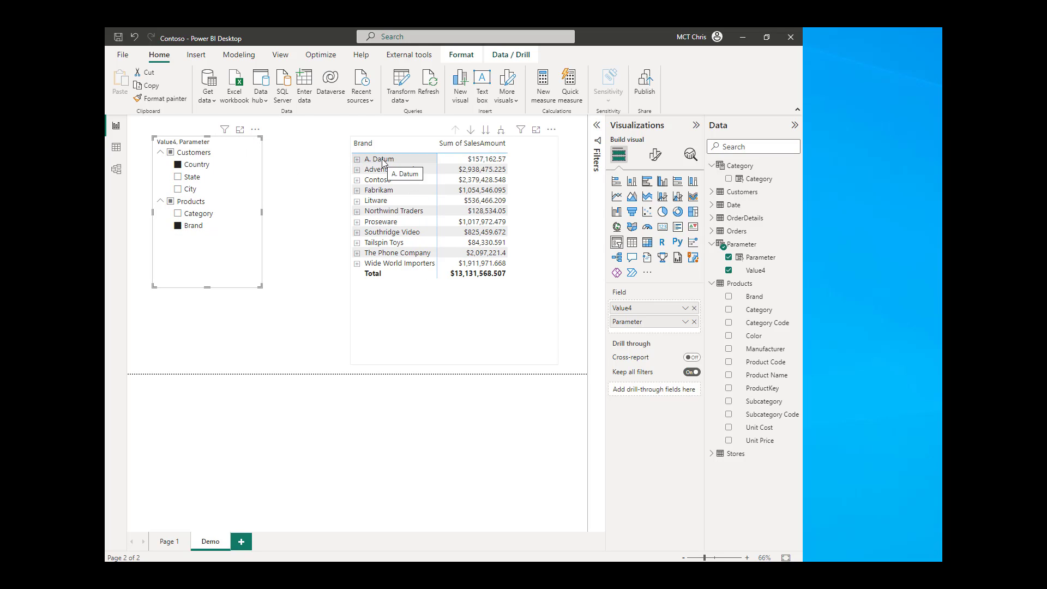
{"action": "left_click", "coordinate": [357, 159]}
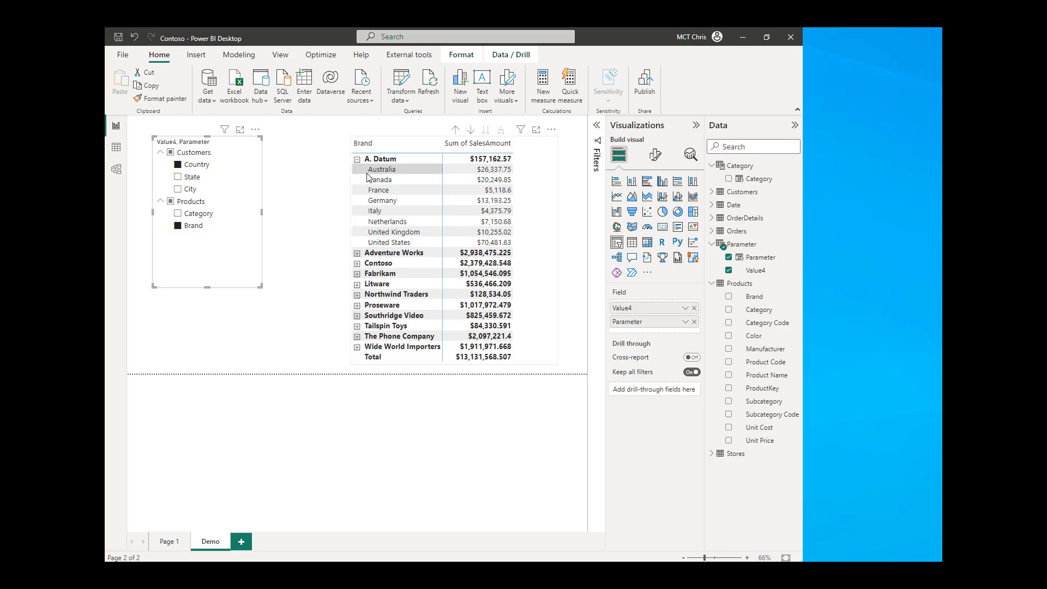
Clear again, show State with Category beneath, and expand Aberdeen and Aberdeenshire.
{"action": "left_click", "coordinate": [245, 141]}
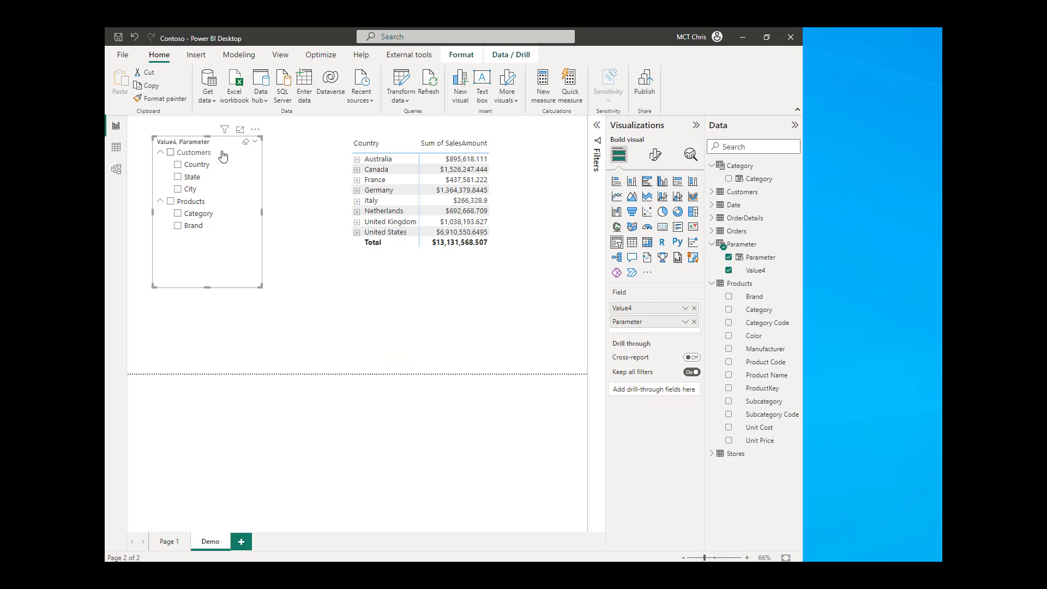
{"action": "left_click", "coordinate": [178, 177]}
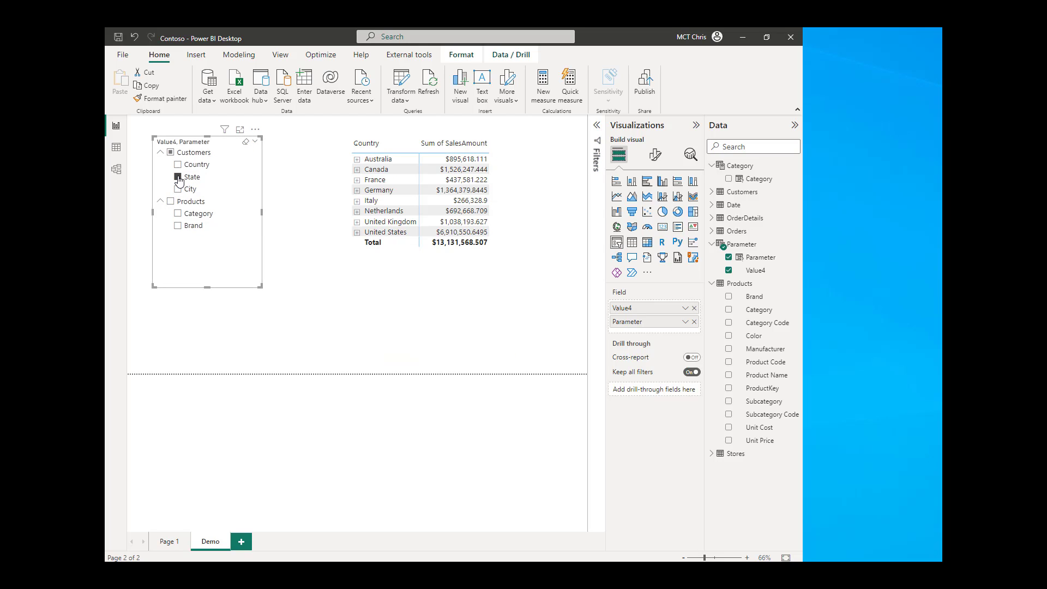
{"action": "left_click", "coordinate": [178, 216]}
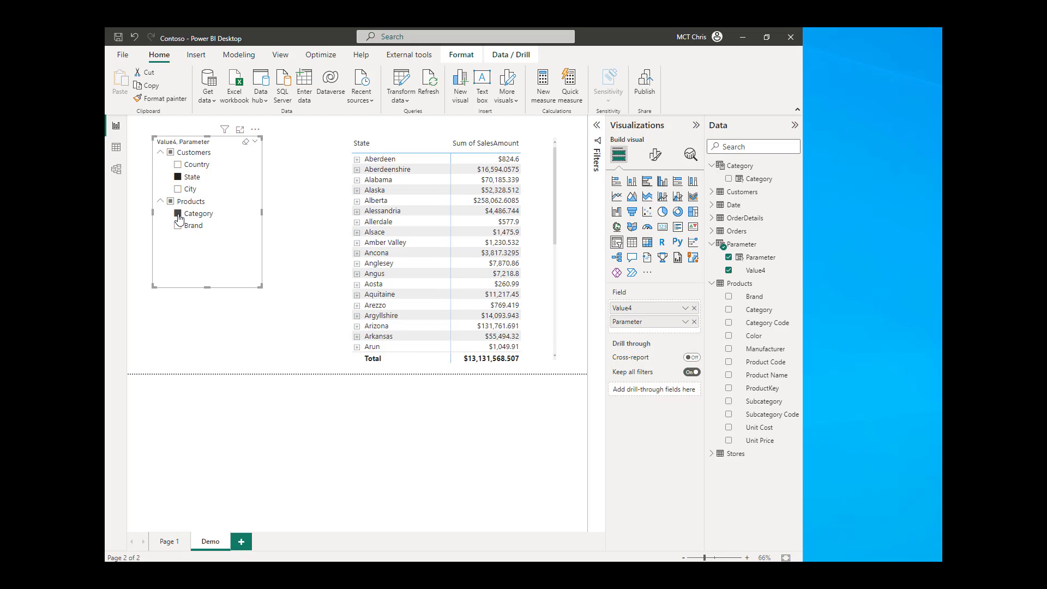
{"action": "left_click", "coordinate": [358, 161]}
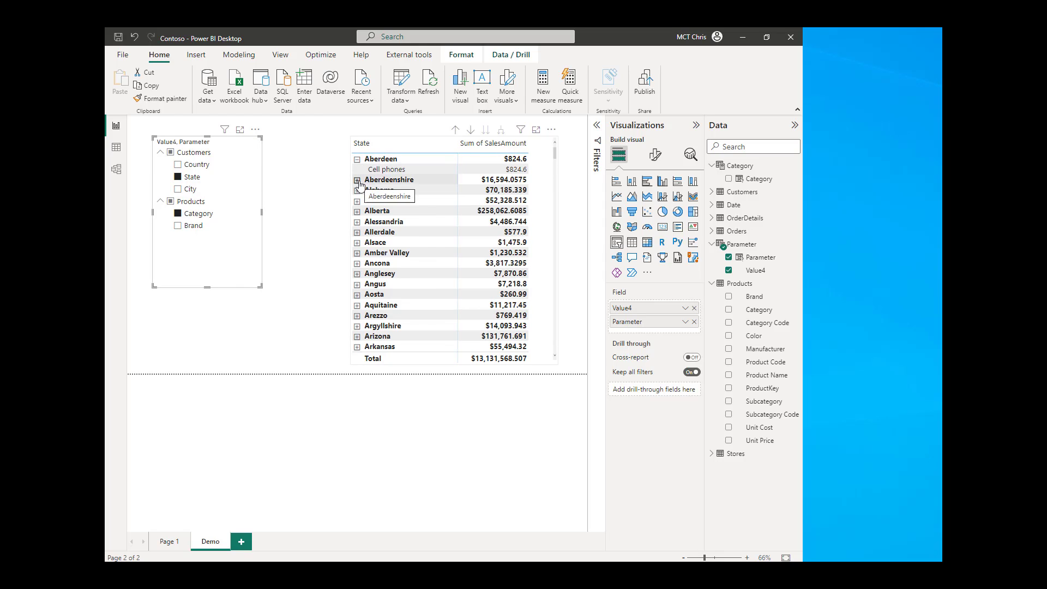
{"action": "left_click", "coordinate": [358, 181]}
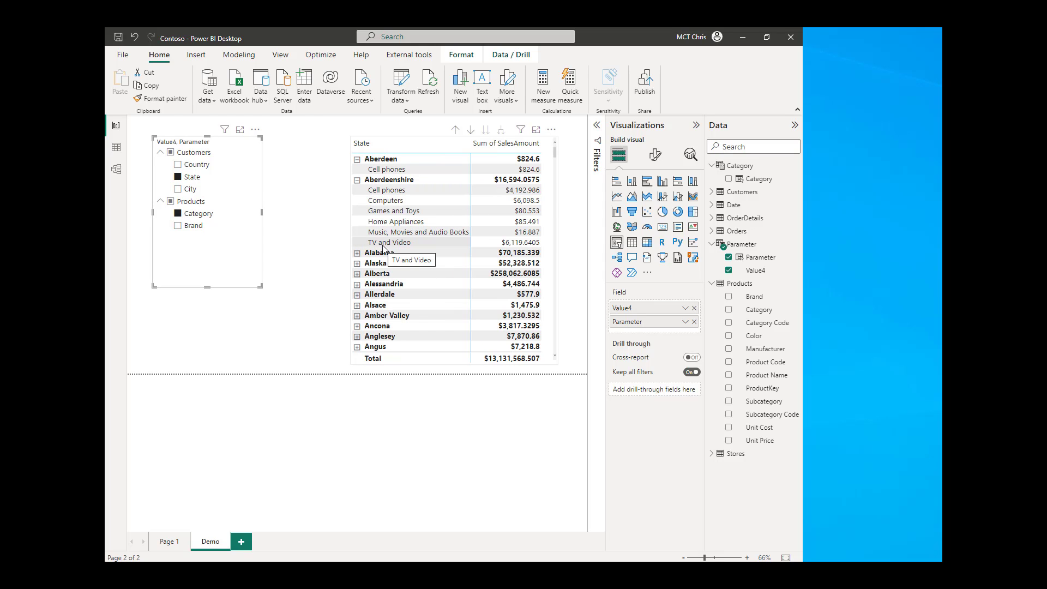